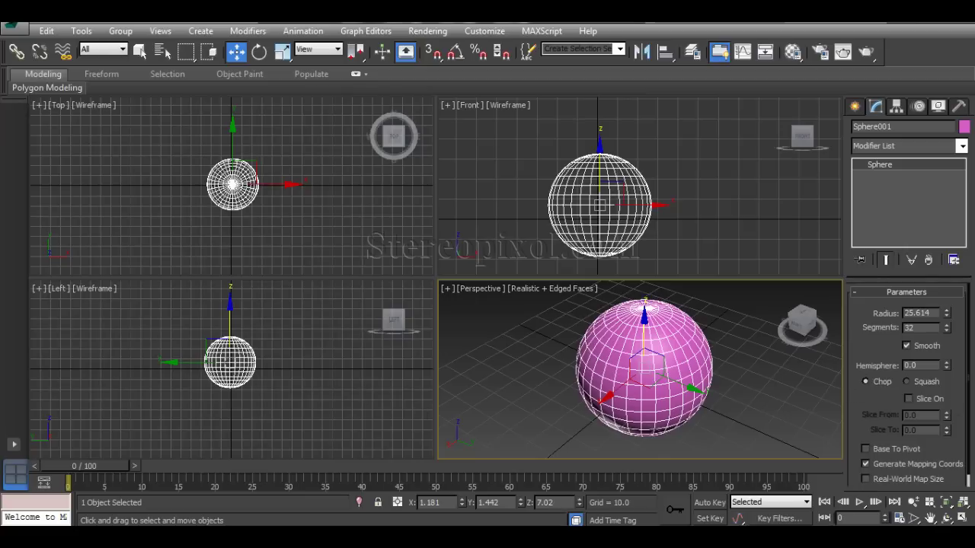
# Switch to Notepad to view the note explaining FFD, and minimize it to return to 3ds Max.
pyautogui.hotkey('alt', 'Tab')
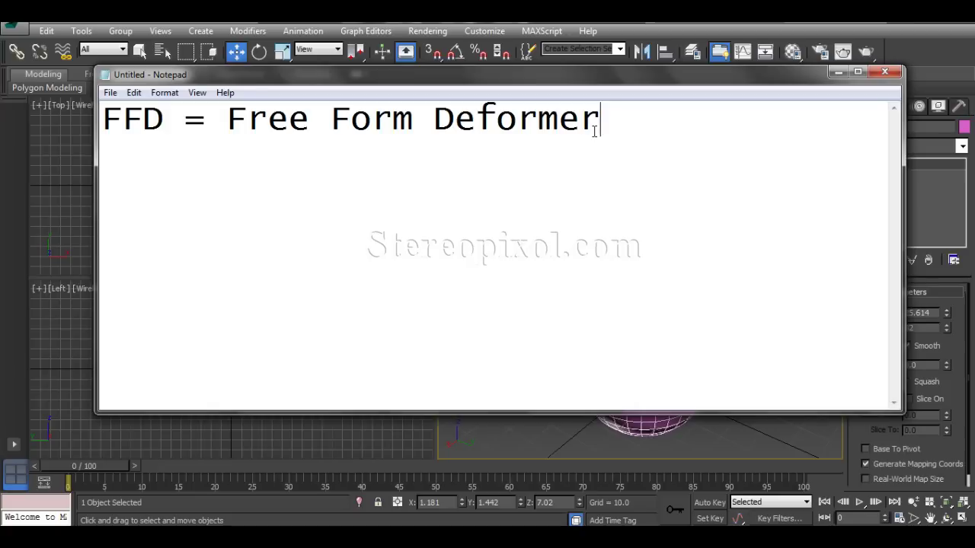
pyautogui.click(837, 74)
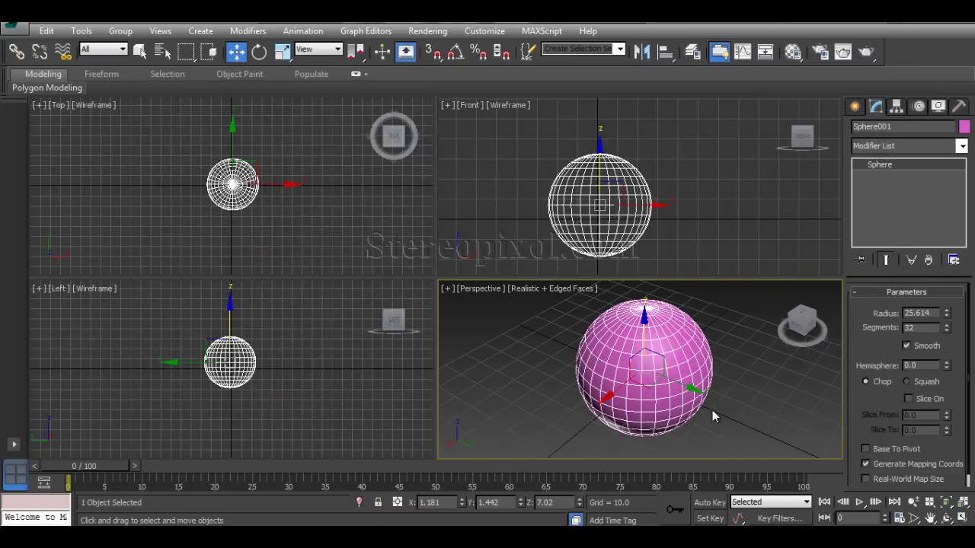
# Apply an FFD 2x2x2 modifier to the sphere and maximize the perspective viewport.
pyautogui.click(904, 145)
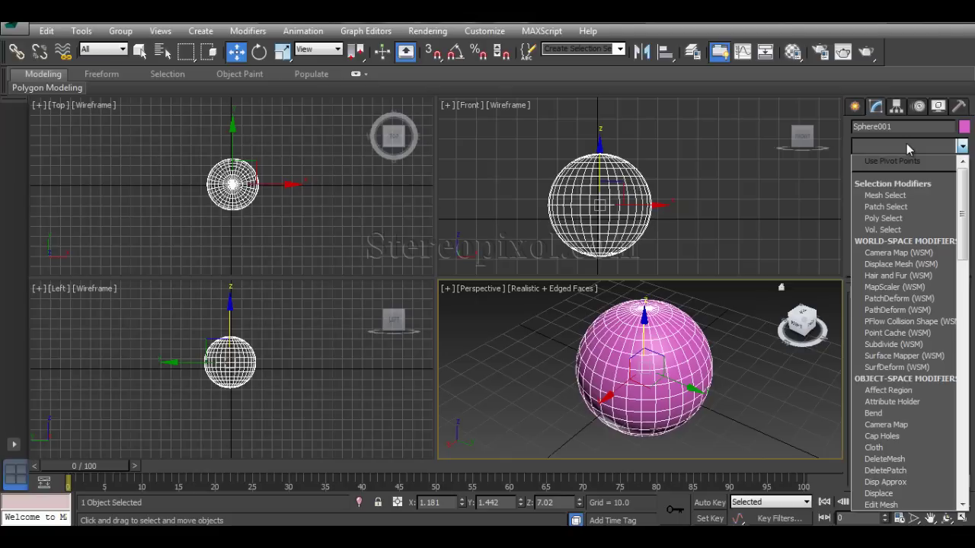
pyautogui.write('f')
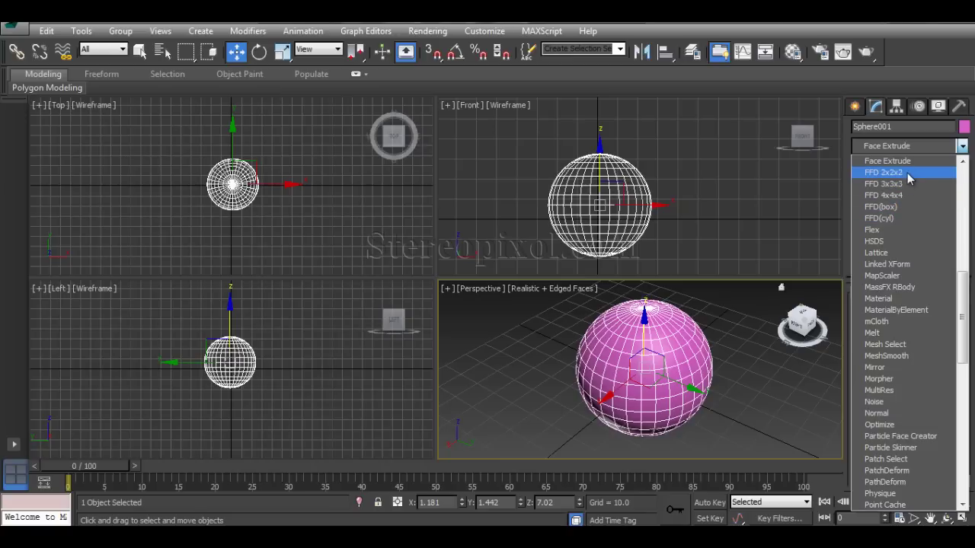
pyautogui.click(907, 173)
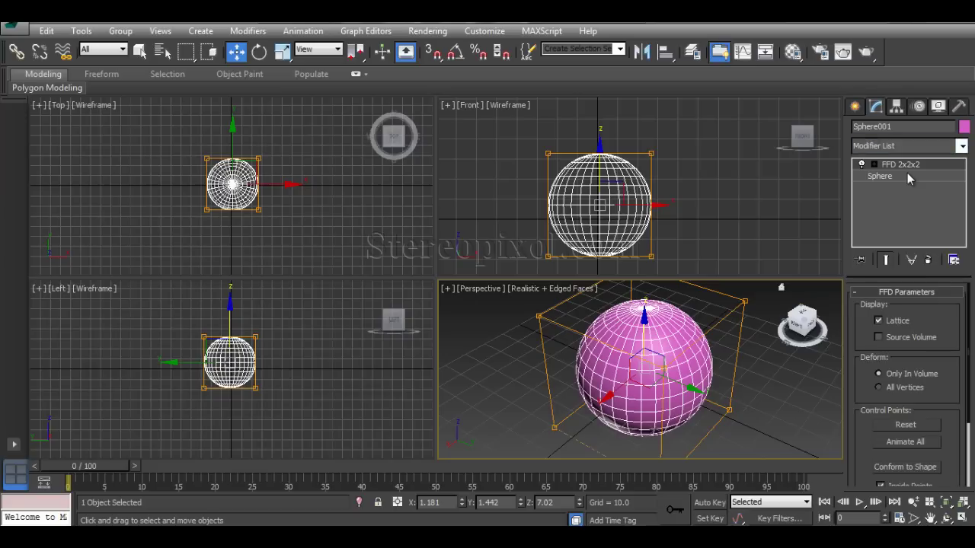
pyautogui.keyDown('alt'); pyautogui.moveTo(724, 383); pyautogui.dragTo(609, 374, button='middle'); pyautogui.keyUp('alt')
pyautogui.hotkey('alt', 'w')
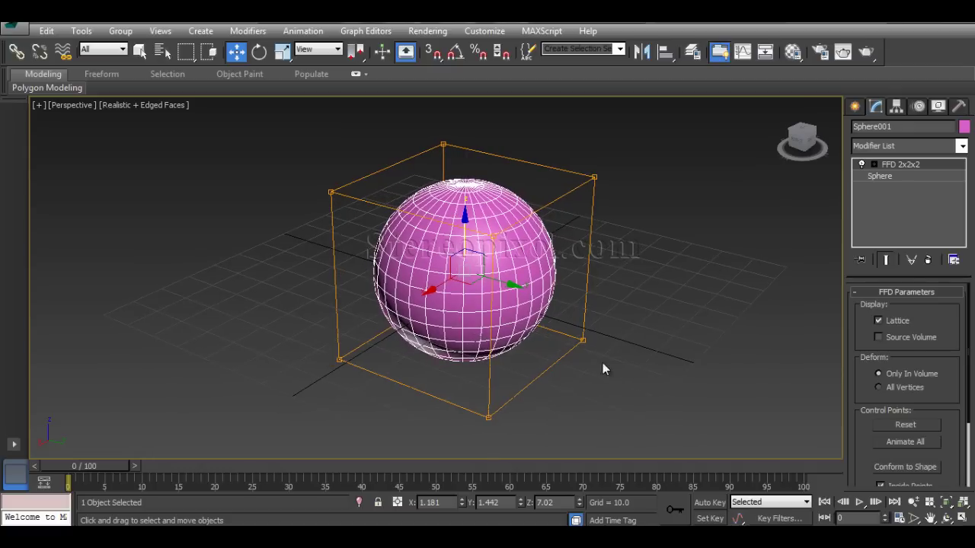
pyautogui.keyDown('alt'); pyautogui.moveTo(534, 328); pyautogui.dragTo(585, 339, button='middle'); pyautogui.keyUp('alt')
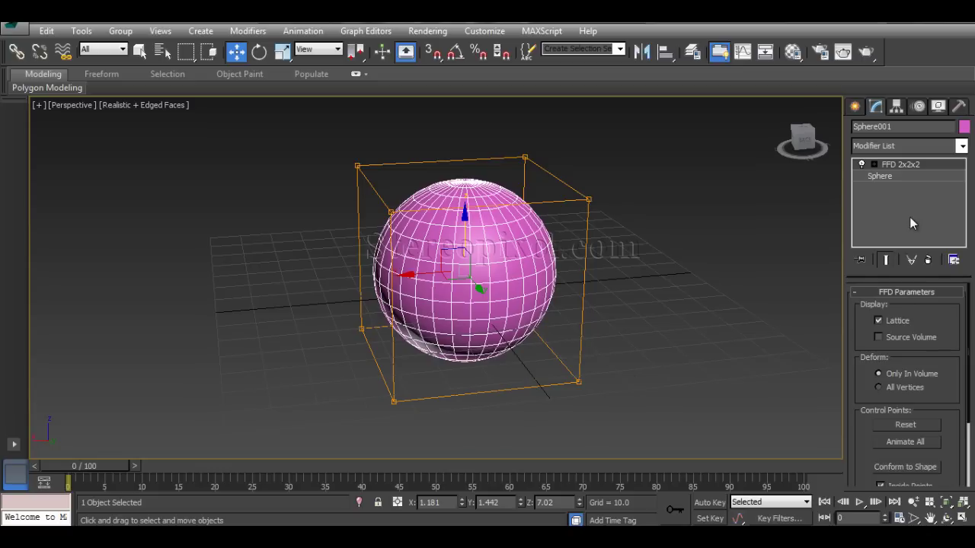
# Toggle the FFD modifier's Lattice display off and back on to compare how the control points are shown.
pyautogui.click(878, 321)
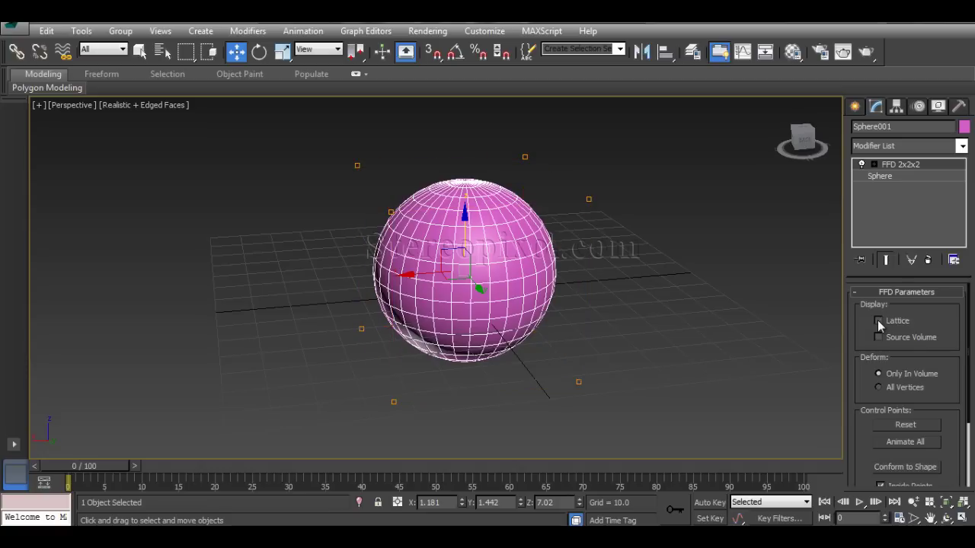
pyautogui.click(879, 321)
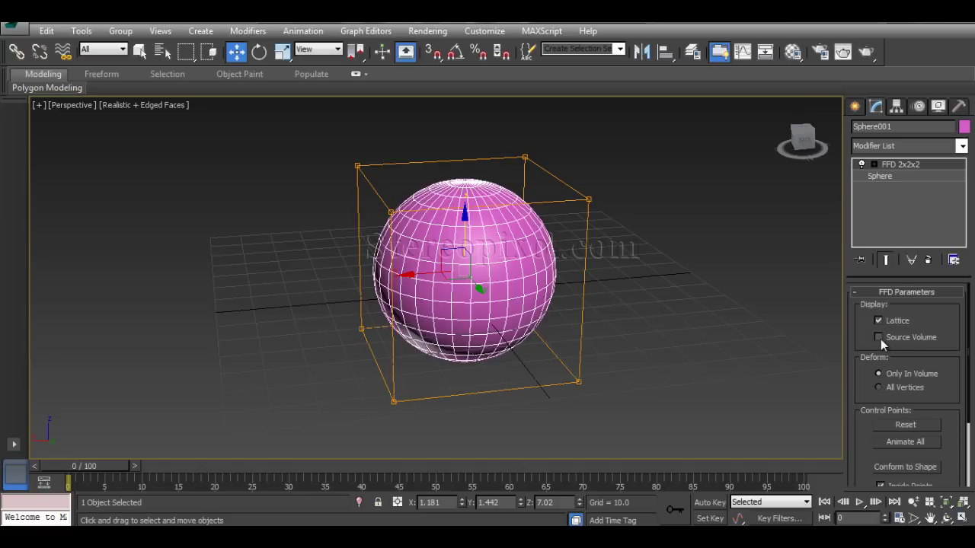
pyautogui.click(878, 321)
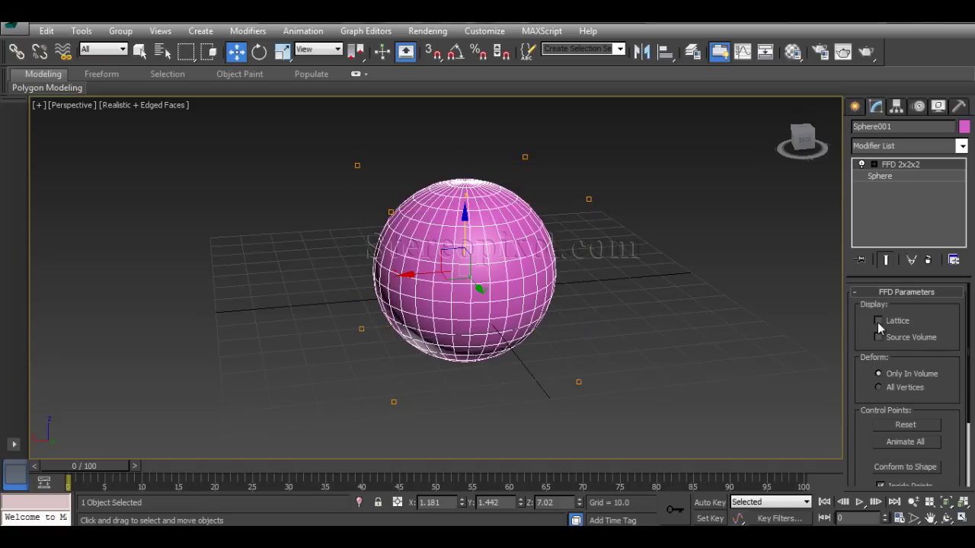
pyautogui.keyDown('alt'); pyautogui.moveTo(495, 169); pyautogui.dragTo(590, 171, button='middle'); pyautogui.keyUp('alt')
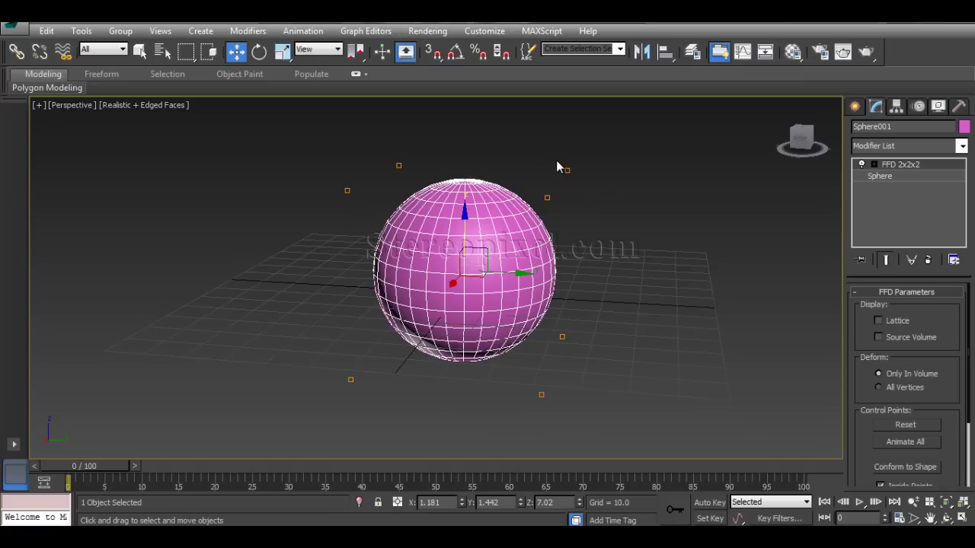
pyautogui.click(579, 189)
pyautogui.click(496, 277)
pyautogui.click(879, 322)
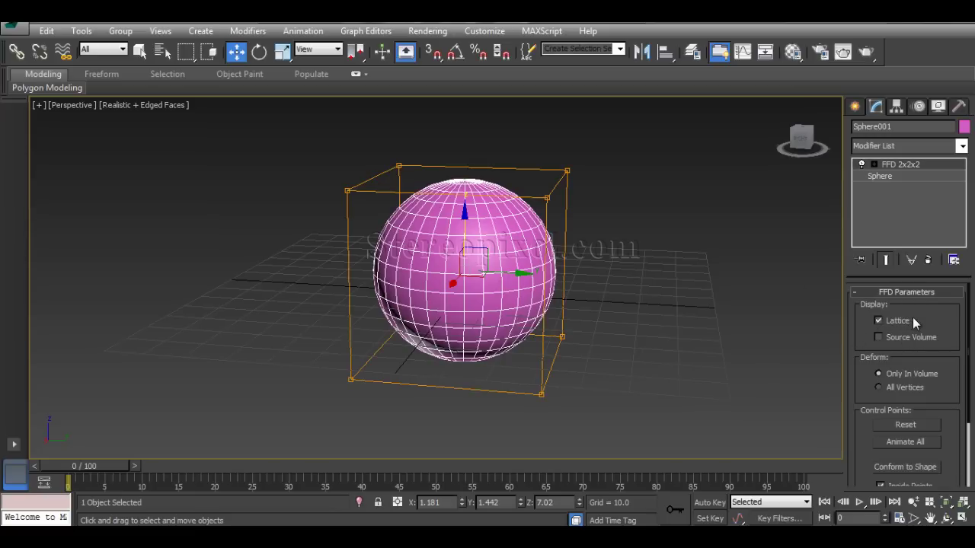
pyautogui.keyDown('alt'); pyautogui.moveTo(594, 269); pyautogui.dragTo(679, 270, button='middle'); pyautogui.keyUp('alt')
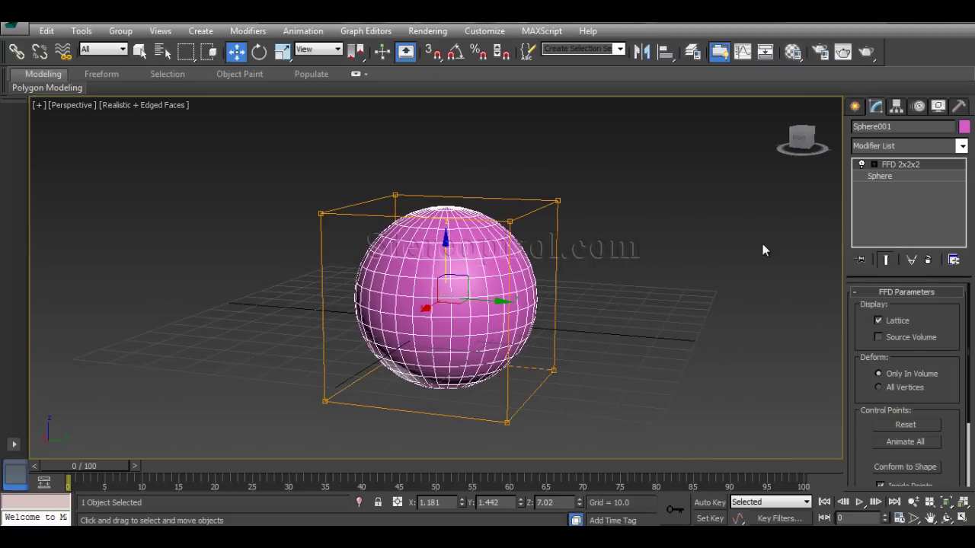
# Activate the Control Points level of the FFD 2x2x2 modifier and select the four upper lattice points.
pyautogui.click(874, 165)
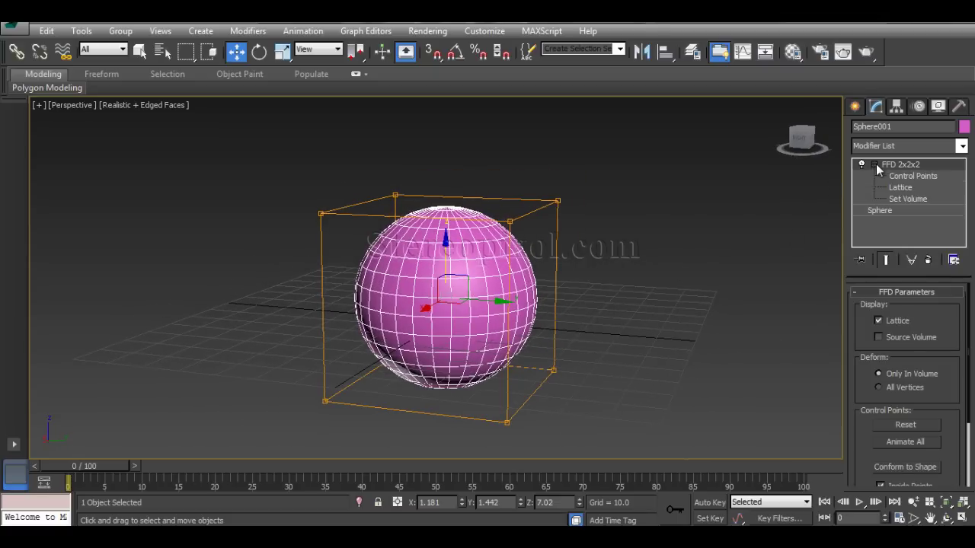
pyautogui.click(925, 178)
pyautogui.keyDown('alt'); pyautogui.moveTo(619, 256); pyautogui.dragTo(582, 202, button='middle'); pyautogui.keyUp('alt')
pyautogui.moveTo(518, 225); pyautogui.dragTo(518, 228)
pyautogui.keyDown('alt'); pyautogui.moveTo(519, 265); pyautogui.dragTo(533, 229, button='middle'); pyautogui.keyUp('alt')
pyautogui.moveTo(552, 195)
pyautogui.mouseDown()
pyautogui.moveTo(581, 246)
pyautogui.moveTo(463, 207)
pyautogui.moveTo(540, 210)
pyautogui.moveTo(501, 256)
pyautogui.moveTo(540, 209)
pyautogui.mouseUp()
pyautogui.moveTo(312, 171); pyautogui.dragTo(591, 227)
pyautogui.keyDown('alt'); pyautogui.moveTo(386, 331); pyautogui.dragTo(269, 352, button='middle'); pyautogui.keyUp('alt')
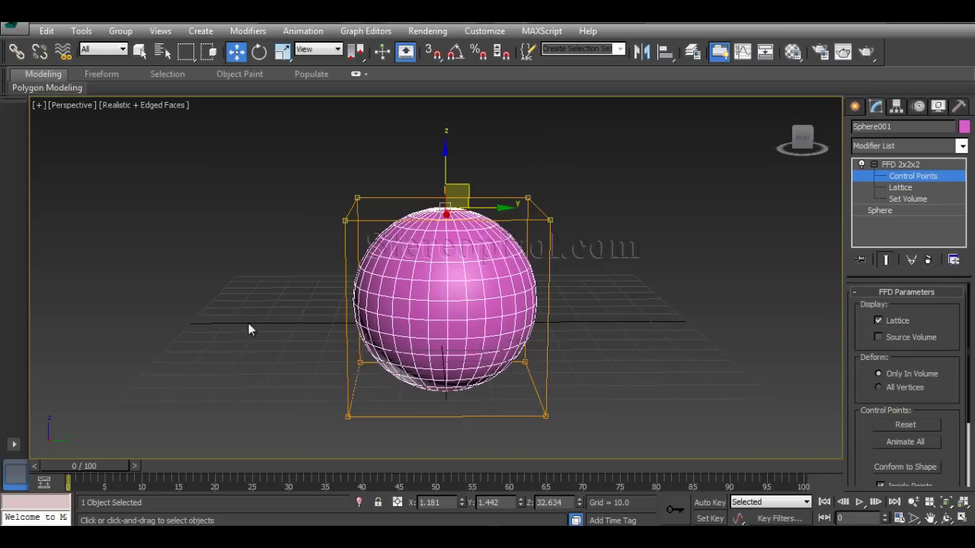
# Select the four control points on the sphere's negative Y side and move them outward along Y.
pyautogui.moveTo(270, 179); pyautogui.dragTo(383, 415)
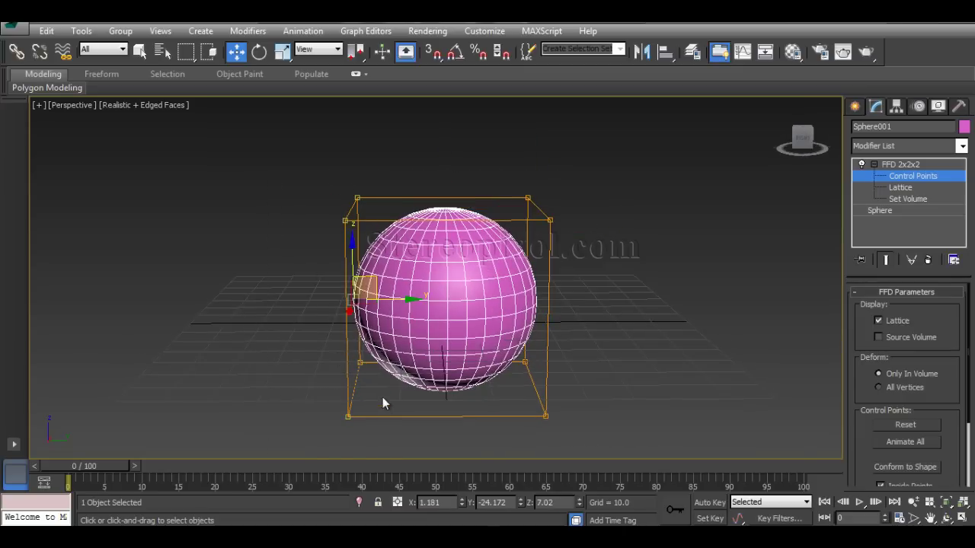
pyautogui.keyDown('alt'); pyautogui.moveTo(383, 415); pyautogui.dragTo(415, 403, button='middle'); pyautogui.keyUp('alt')
pyautogui.moveTo(411, 296); pyautogui.dragTo(367, 296)
# Scale the four selected control points down along Z and X to taper the sphere into an egg shape.
pyautogui.press('r')
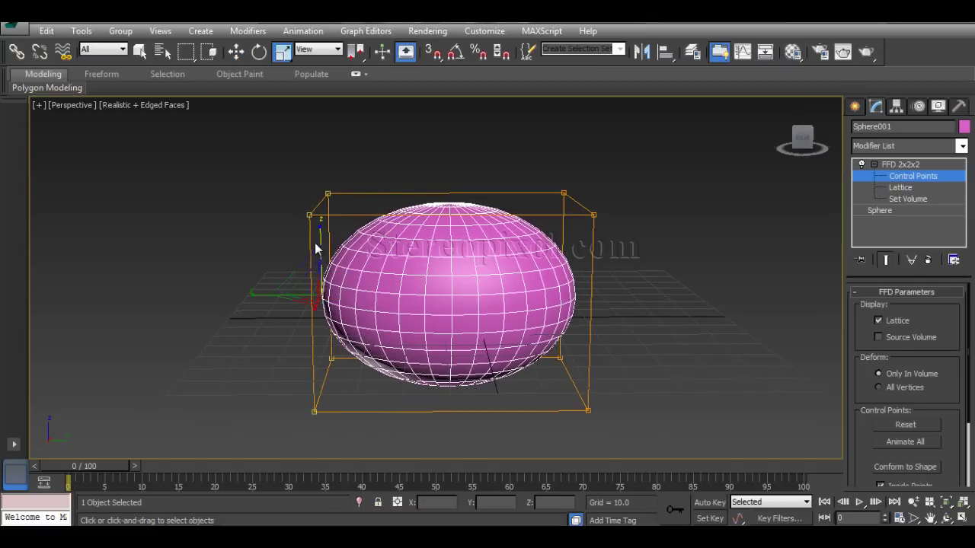
pyautogui.moveTo(320, 235); pyautogui.dragTo(317, 268)
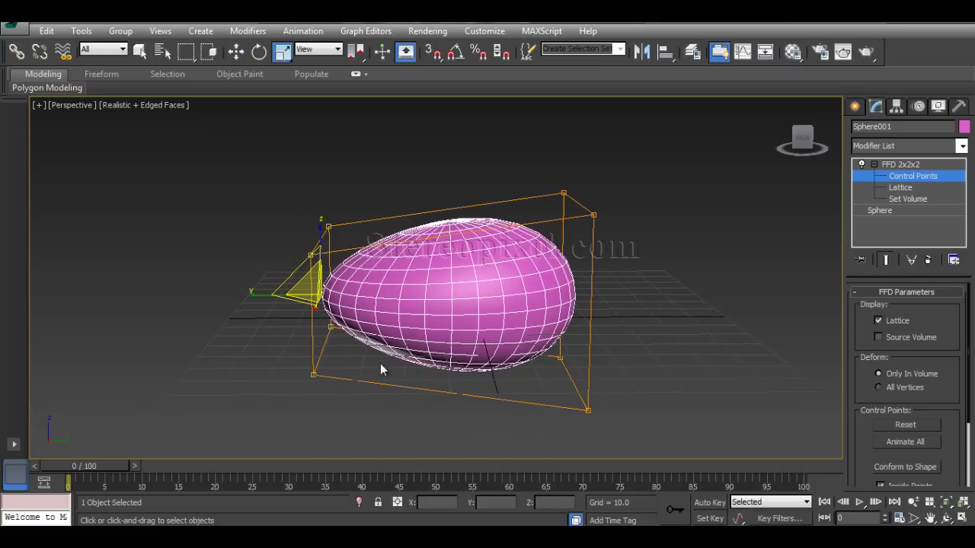
pyautogui.keyDown('alt'); pyautogui.moveTo(442, 397); pyautogui.dragTo(381, 379, button='middle'); pyautogui.keyUp('alt')
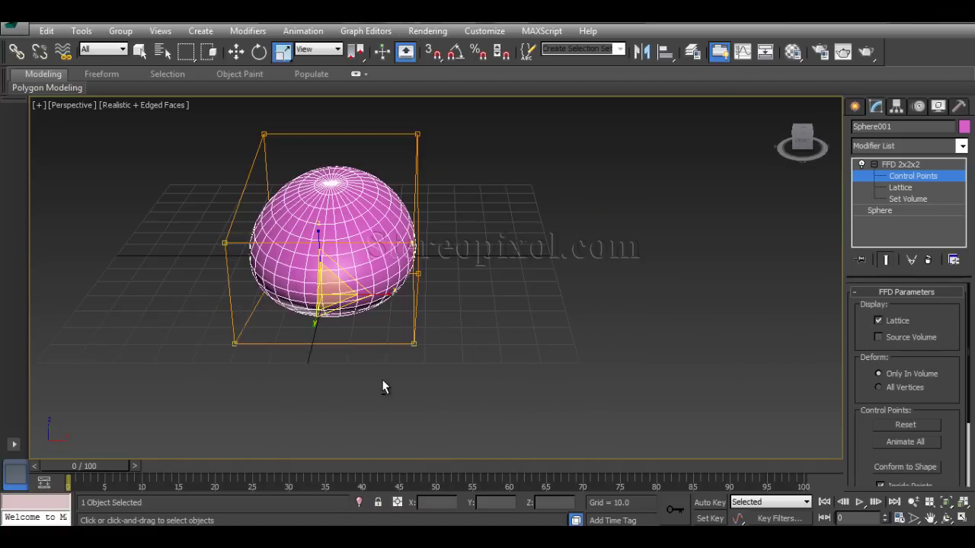
pyautogui.press('r')
pyautogui.moveTo(392, 297); pyautogui.dragTo(356, 296)
pyautogui.keyDown('alt'); pyautogui.moveTo(516, 312); pyautogui.dragTo(515, 271, button='middle'); pyautogui.keyUp('alt')
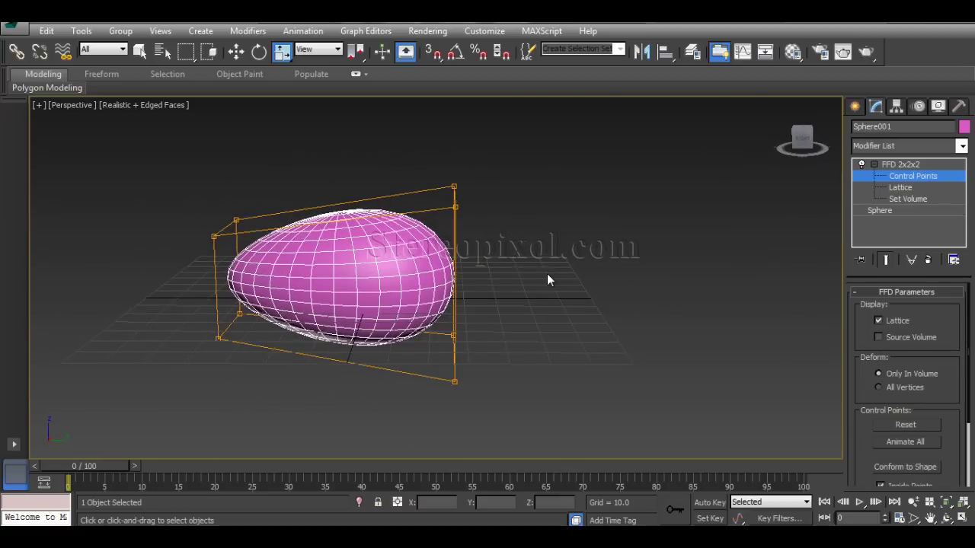
# Leave the Control Points level, turn off edged faces in the viewport, and reselect the egg-shaped sphere.
pyautogui.click(902, 164)
pyautogui.click(675, 241)
pyautogui.keyDown('alt'); pyautogui.moveTo(675, 242); pyautogui.dragTo(448, 329, button='middle'); pyautogui.keyUp('alt')
pyautogui.press('F4')
pyautogui.keyDown('alt'); pyautogui.moveTo(389, 352); pyautogui.dragTo(455, 340, button='middle'); pyautogui.keyUp('alt')
pyautogui.click(453, 282)
pyautogui.keyDown('alt'); pyautogui.moveTo(452, 282); pyautogui.dragTo(596, 361, button='middle'); pyautogui.keyUp('alt')
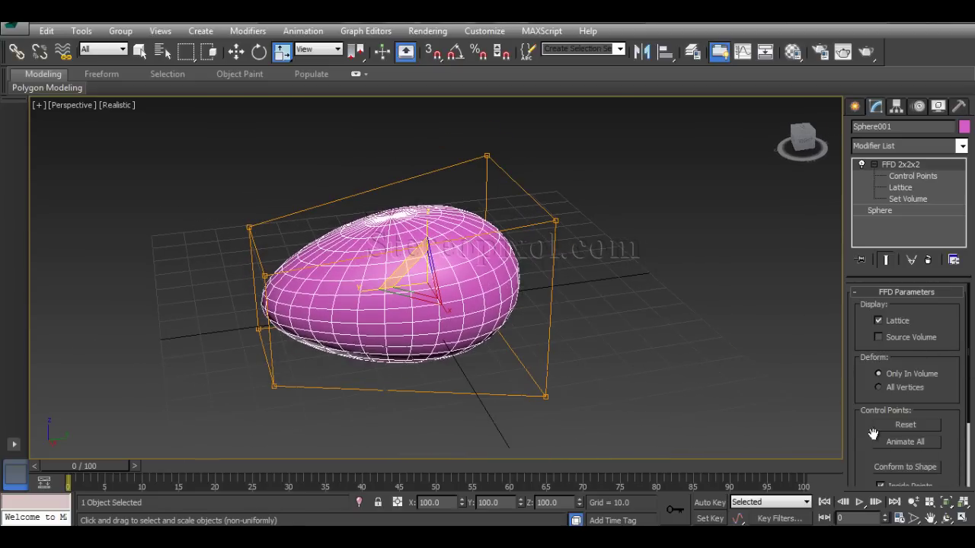
# Review the FFD deform and control point parameters, and activate the modifier's Lattice level.
pyautogui.scroll(-3, 857, 402)
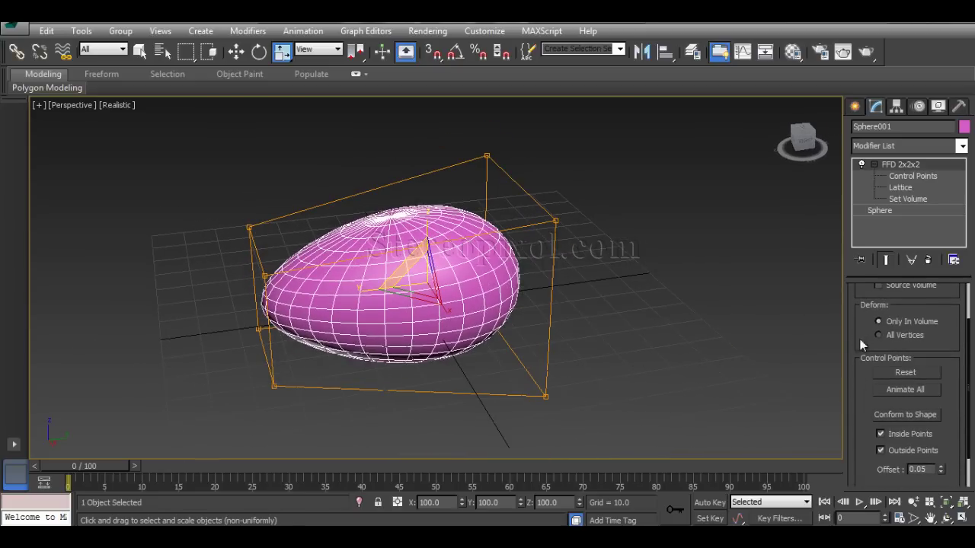
pyautogui.moveTo(857, 401); pyautogui.dragTo(856, 407)
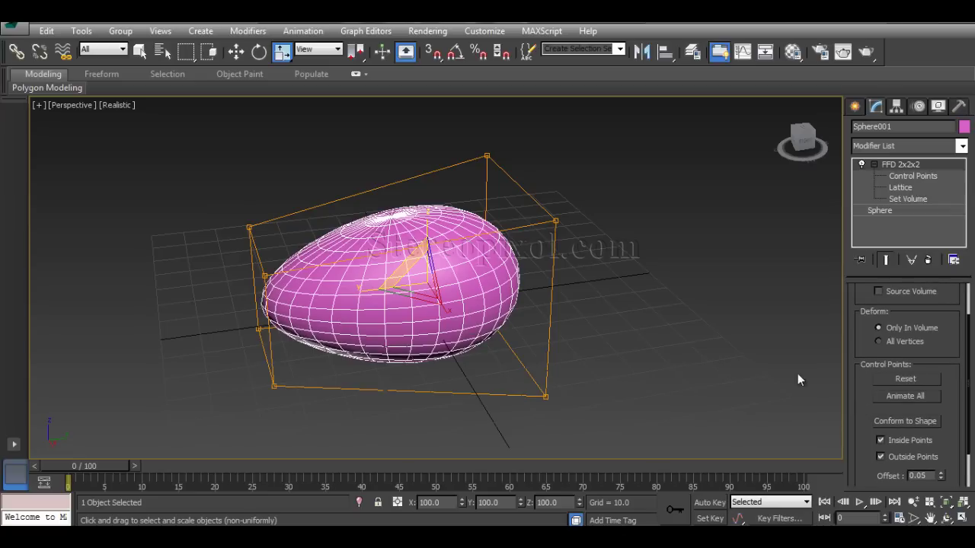
pyautogui.moveTo(865, 396); pyautogui.dragTo(862, 423)
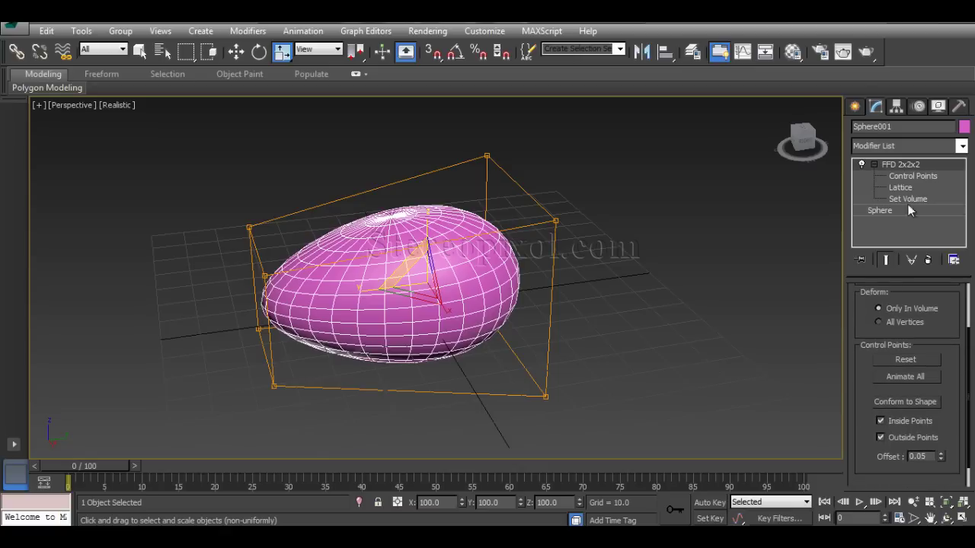
pyautogui.click(915, 177)
pyautogui.click(910, 188)
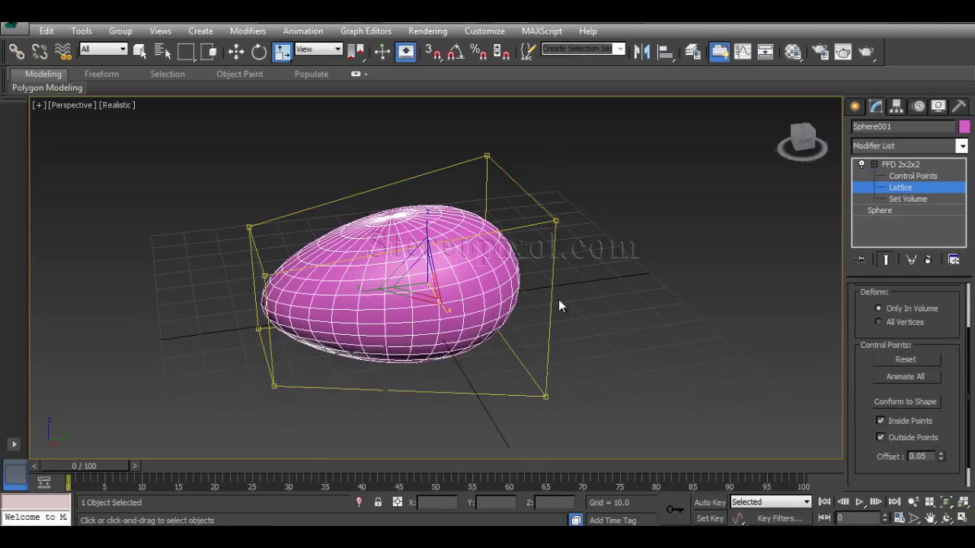
# Try scaling the whole FFD lattice up, undo the scaling, and try moving the lattice along Y.
pyautogui.moveTo(420, 279); pyautogui.dragTo(443, 248)
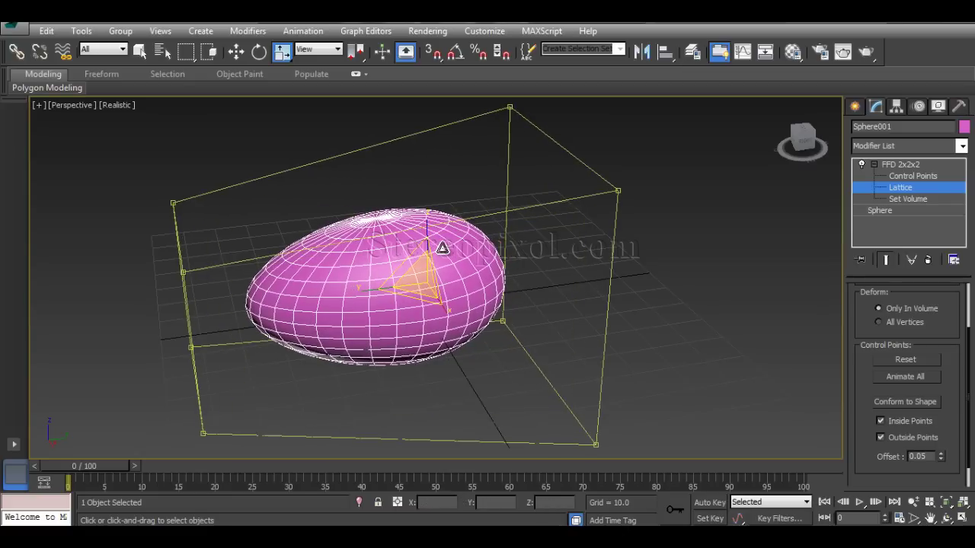
pyautogui.hotkey('ctrl', 'z')
pyautogui.press('w')
pyautogui.moveTo(477, 275)
pyautogui.mouseDown()
pyautogui.moveTo(723, 217)
pyautogui.moveTo(484, 266)
pyautogui.moveTo(457, 263)
pyautogui.moveTo(549, 252)
pyautogui.moveTo(255, 273)
pyautogui.moveTo(396, 236)
pyautogui.moveTo(201, 289)
pyautogui.moveTo(473, 261)
pyautogui.moveTo(464, 275)
pyautogui.mouseUp()
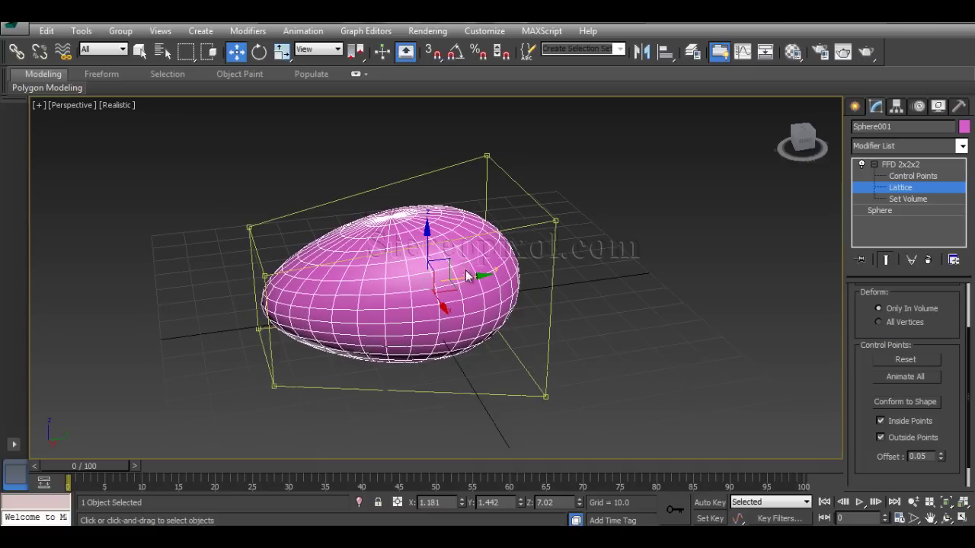
# With Auto Key on, move the lattice about 67.5 units along negative Y at frame 0 and back over the sphere at frame 36.
pyautogui.click(710, 503)
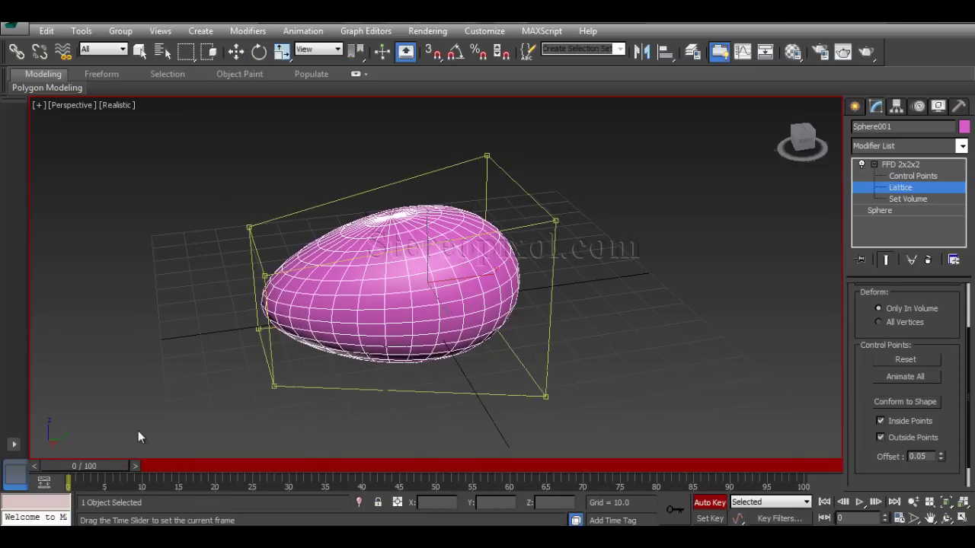
pyautogui.moveTo(443, 279); pyautogui.dragTo(237, 281)
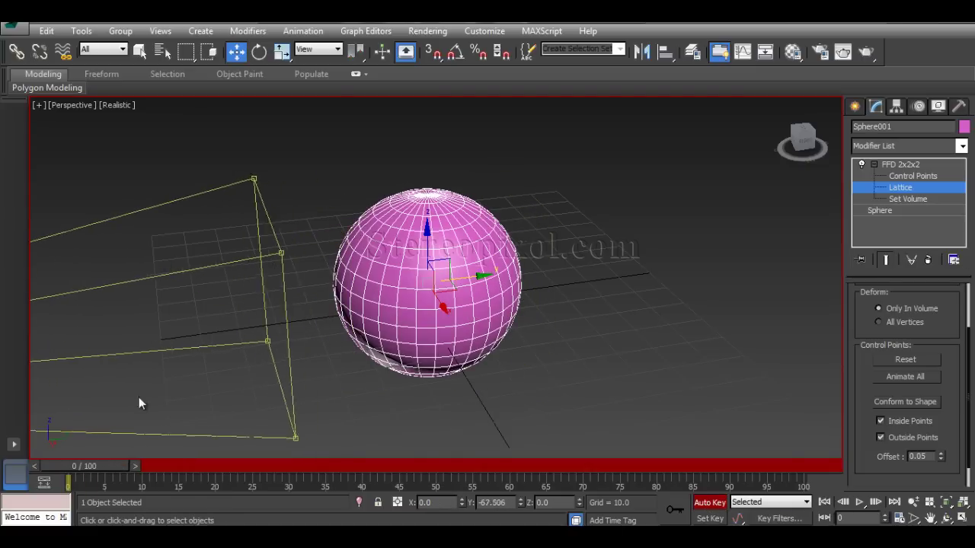
pyautogui.moveTo(102, 465); pyautogui.dragTo(258, 460)
pyautogui.moveTo(308, 456); pyautogui.dragTo(353, 451)
pyautogui.press('w')
pyautogui.moveTo(225, 311); pyautogui.dragTo(475, 296)
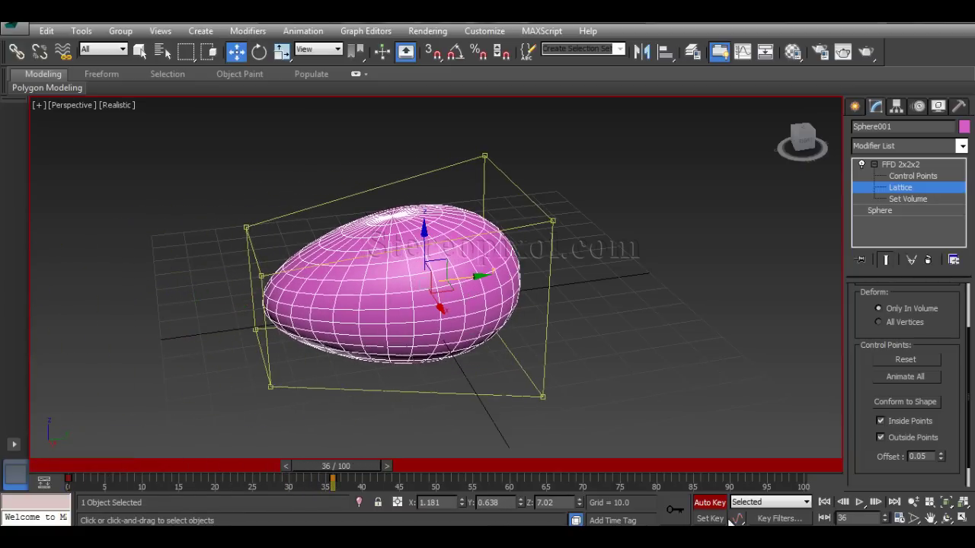
pyautogui.click(710, 503)
# Scrub the timeline back to frame 0 to preview the lattice animation, and return to the FFD modifier's top level.
pyautogui.moveTo(339, 464); pyautogui.dragTo(79, 459)
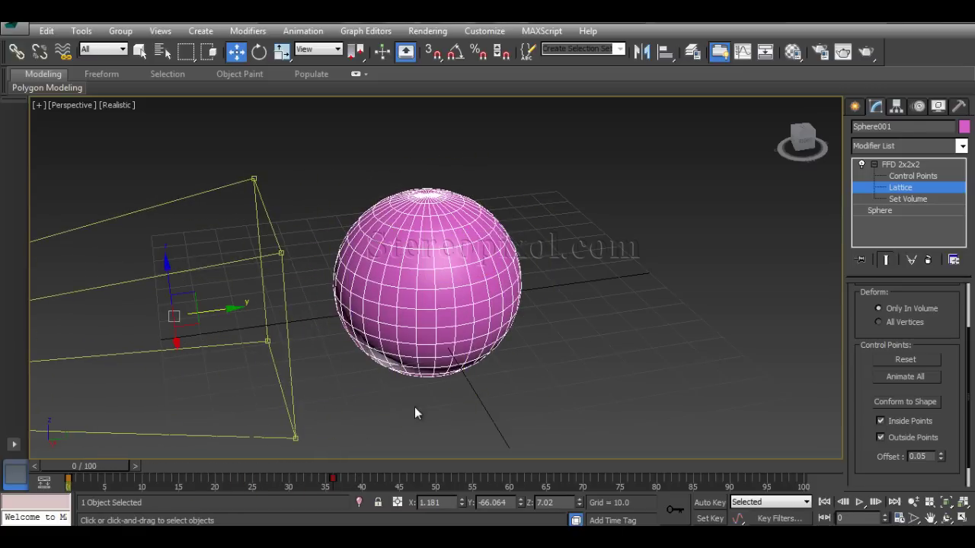
pyautogui.click(910, 164)
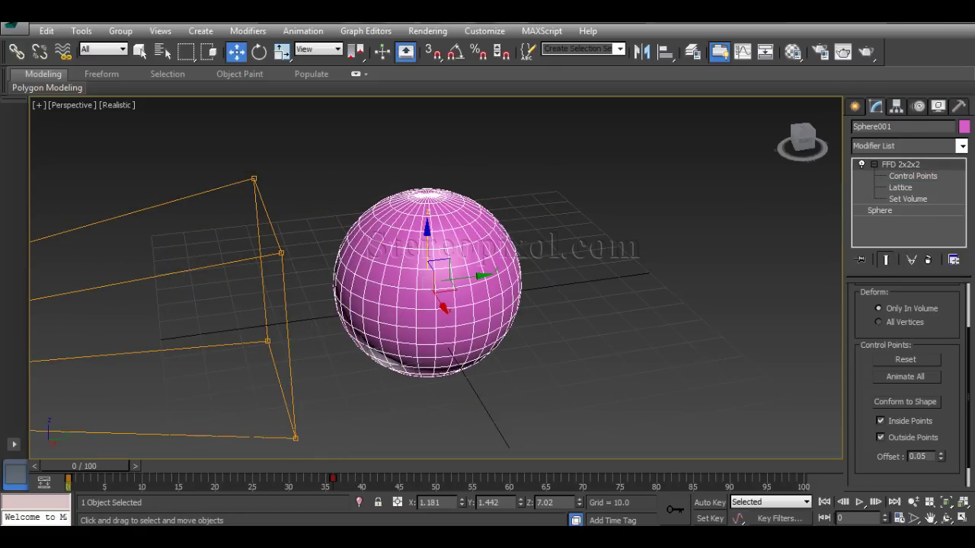
pyautogui.click(358, 412)
pyautogui.moveTo(115, 467); pyautogui.dragTo(73, 436)
pyautogui.press('w')
pyautogui.click(440, 275)
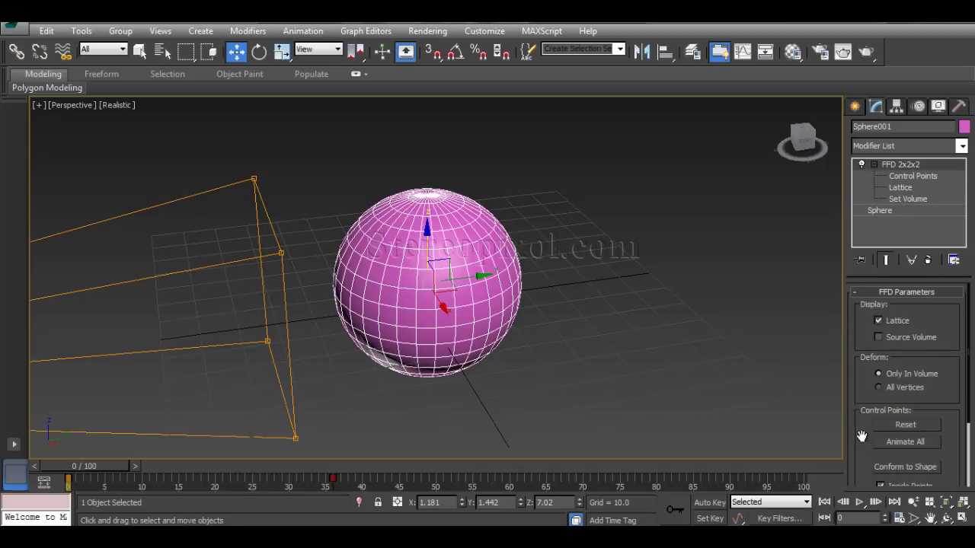
# Reset the FFD 2x2x2 modifier's control points to their original positions.
pyautogui.scroll(-1, 861, 408)
pyautogui.scroll(1, 864, 398)
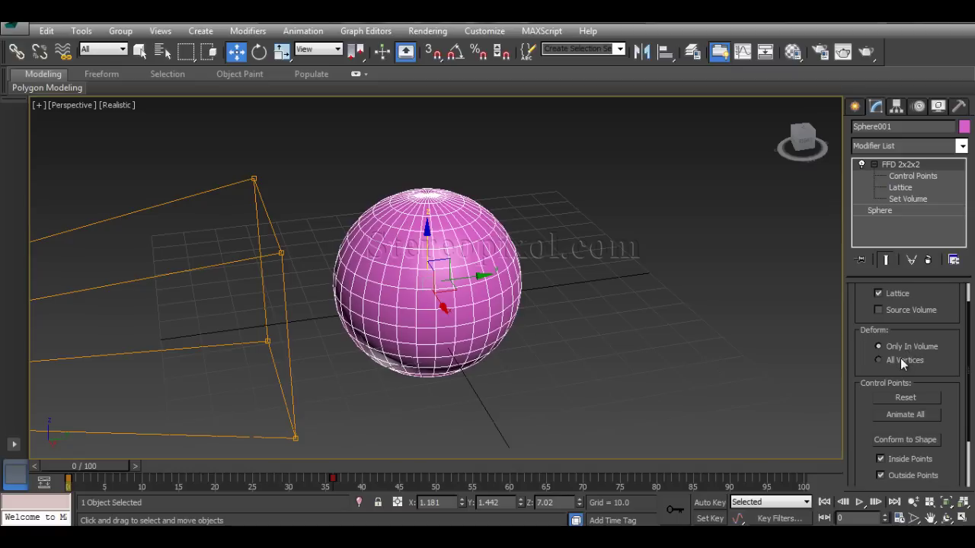
pyautogui.click(905, 398)
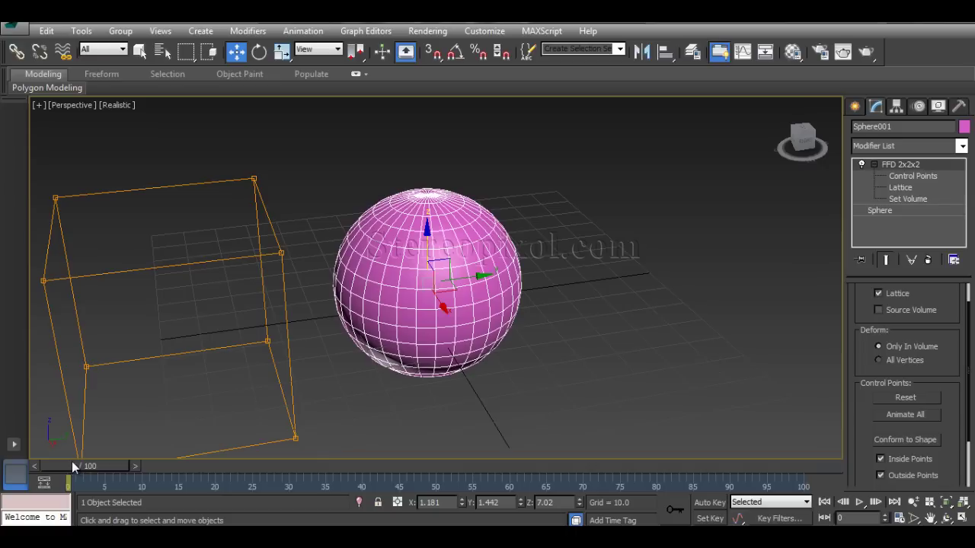
# Scrub the timeline to frame 39 and reset the FFD 2x2x2 control points there.
pyautogui.moveTo(72, 462); pyautogui.dragTo(352, 453)
pyautogui.press('w')
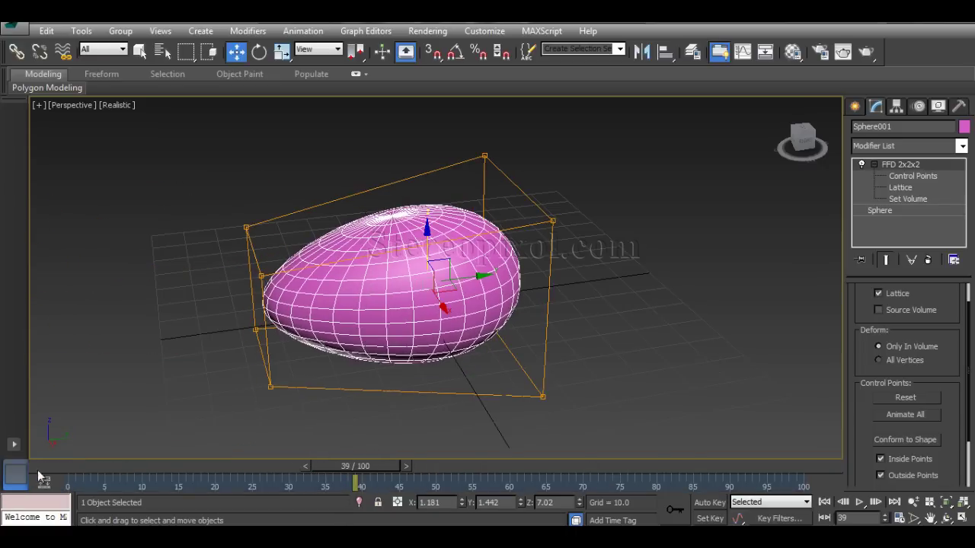
pyautogui.click(920, 398)
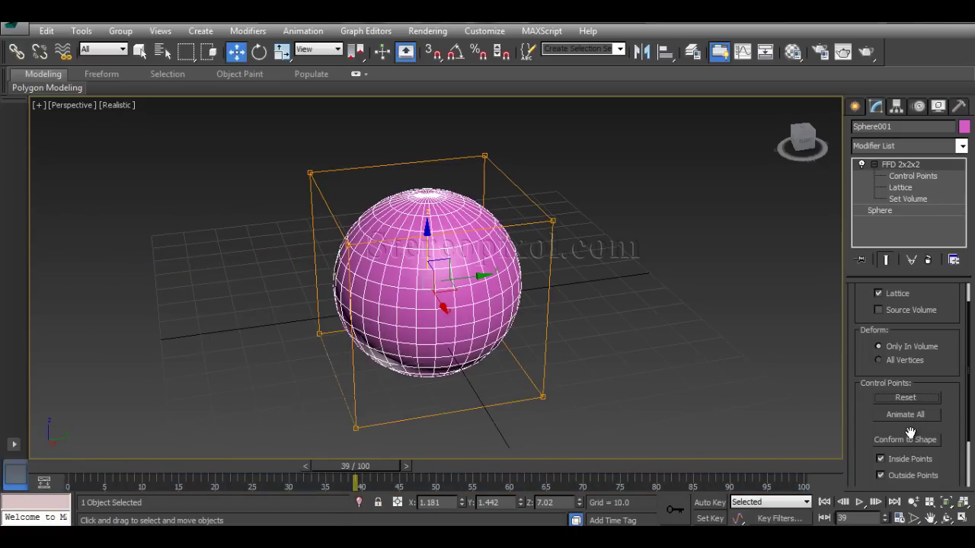
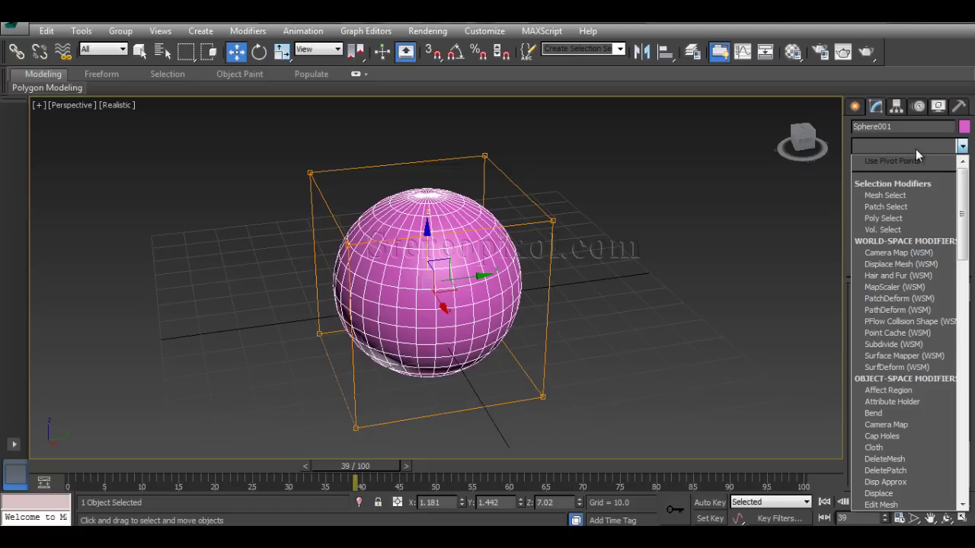
# Add an FFD 3x3x3 modifier to the sphere above the FFD 2x2x2.
pyautogui.press('f')
pyautogui.click(883, 184)
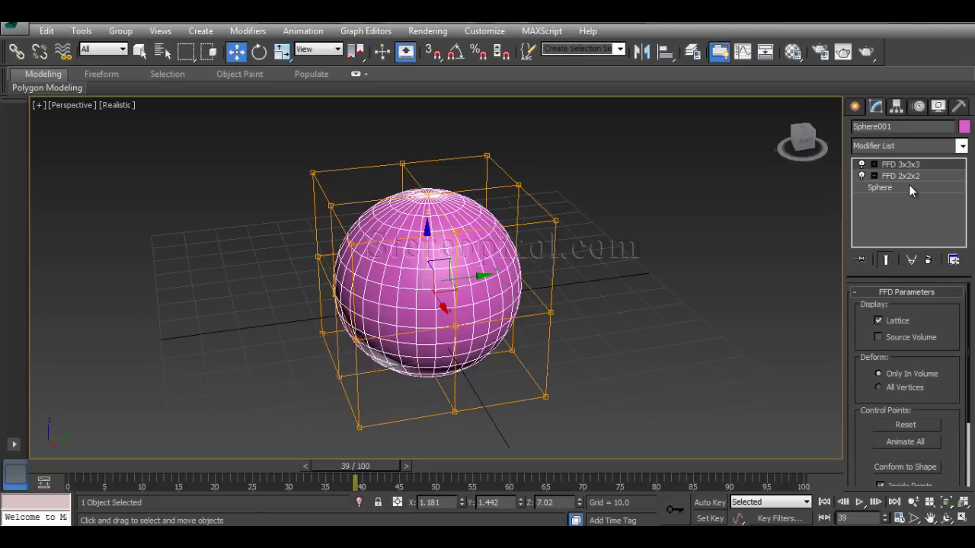
pyautogui.keyDown('alt'); pyautogui.moveTo(610, 290); pyautogui.dragTo(662, 283, button='middle'); pyautogui.keyUp('alt')
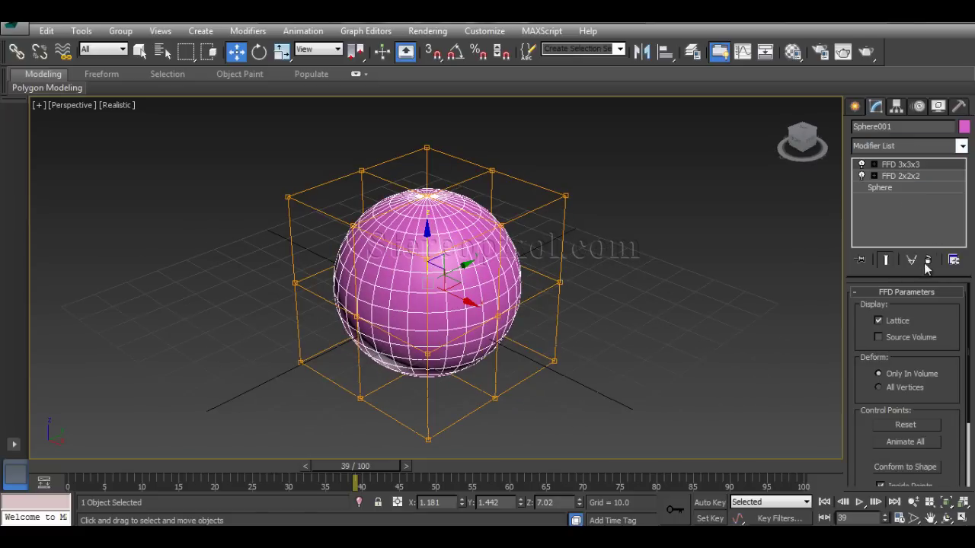
# Remove the FFD 2x2x2 modifier from the sphere and make the FFD 3x3x3 modifier active.
pyautogui.click(914, 177)
pyautogui.click(930, 262)
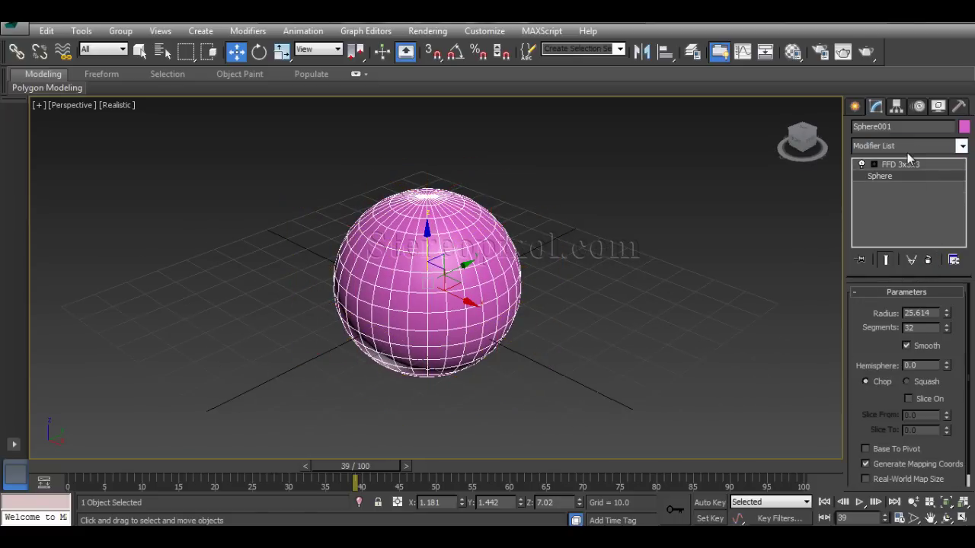
pyautogui.click(903, 165)
pyautogui.keyDown('alt'); pyautogui.moveTo(647, 308); pyautogui.dragTo(624, 312, button='middle'); pyautogui.keyUp('alt')
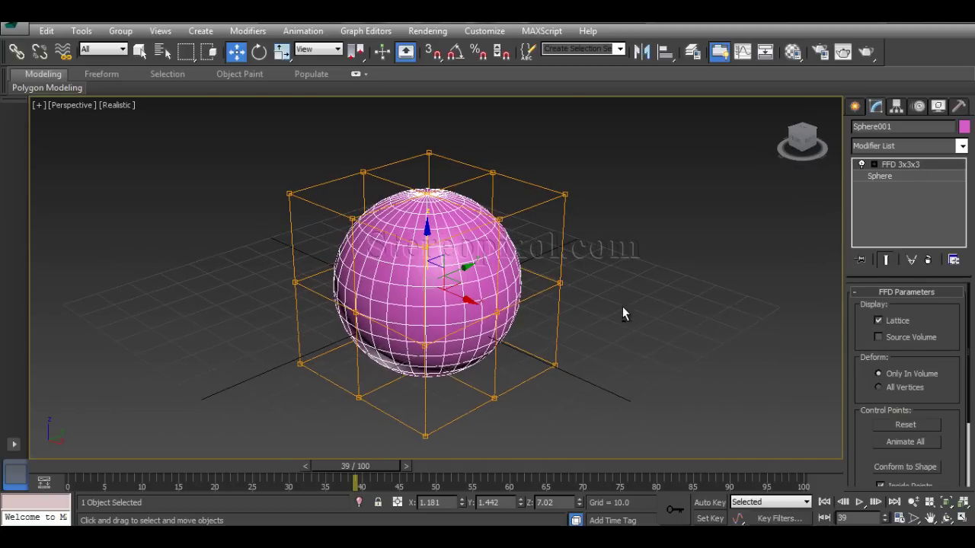
# Conform the FFD 3x3x3 control points to the sphere's shape, with inside and outside points included and an offset of 0.05.
pyautogui.moveTo(864, 337); pyautogui.dragTo(872, 233)
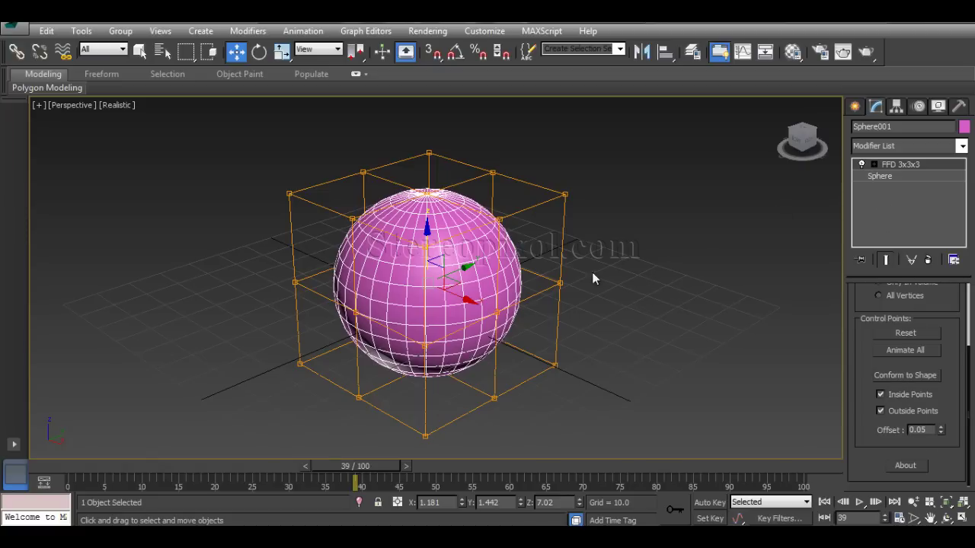
pyautogui.keyDown('alt'); pyautogui.moveTo(464, 315); pyautogui.dragTo(328, 199, button='middle'); pyautogui.keyUp('alt')
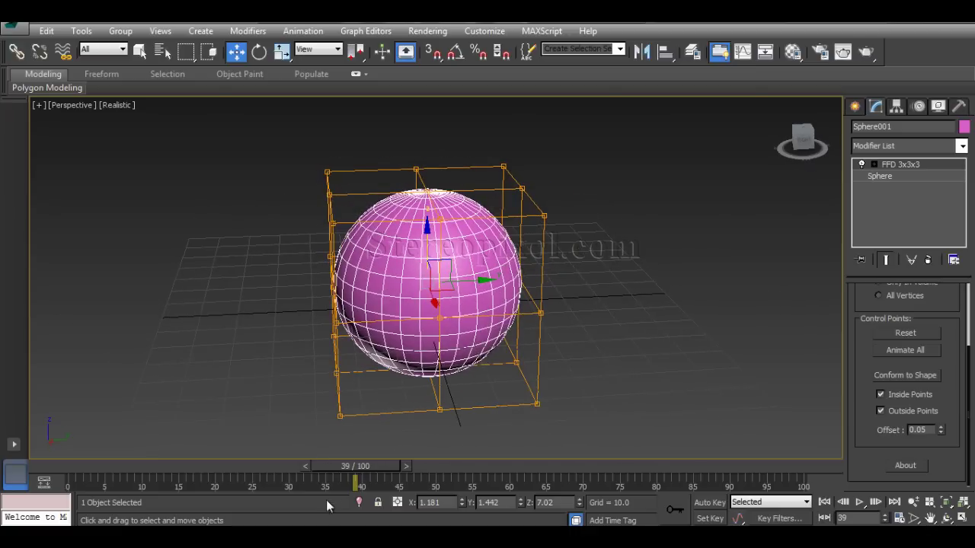
pyautogui.keyDown('alt'); pyautogui.moveTo(300, 331); pyautogui.dragTo(389, 320, button='middle'); pyautogui.keyUp('alt')
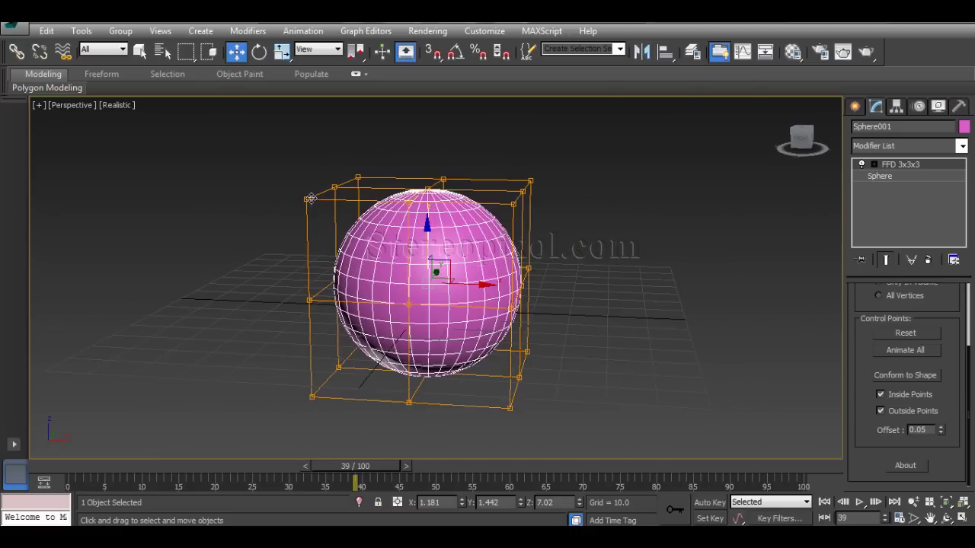
pyautogui.keyDown('alt'); pyautogui.moveTo(310, 199); pyautogui.dragTo(463, 159, button='middle'); pyautogui.keyUp('alt')
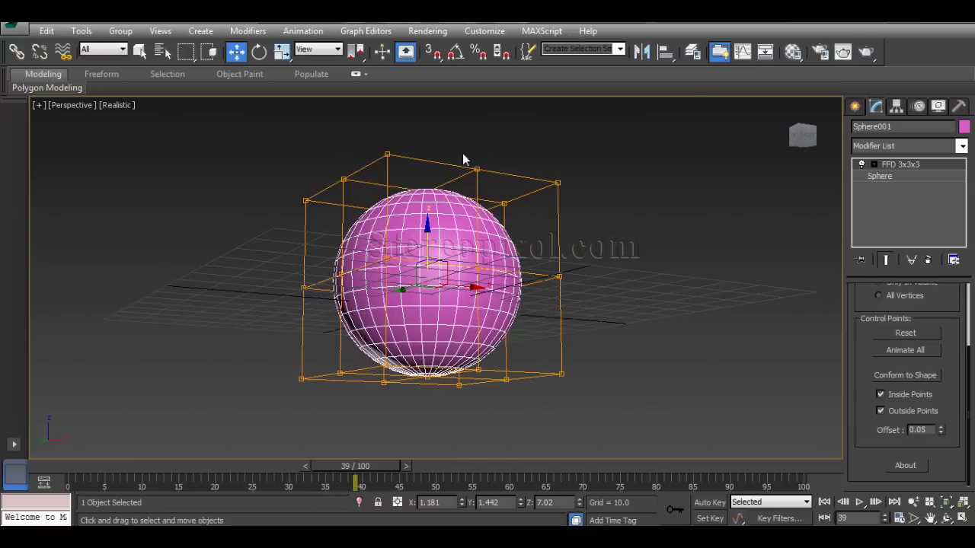
pyautogui.keyDown('alt'); pyautogui.moveTo(571, 293); pyautogui.dragTo(443, 346, button='middle'); pyautogui.keyUp('alt')
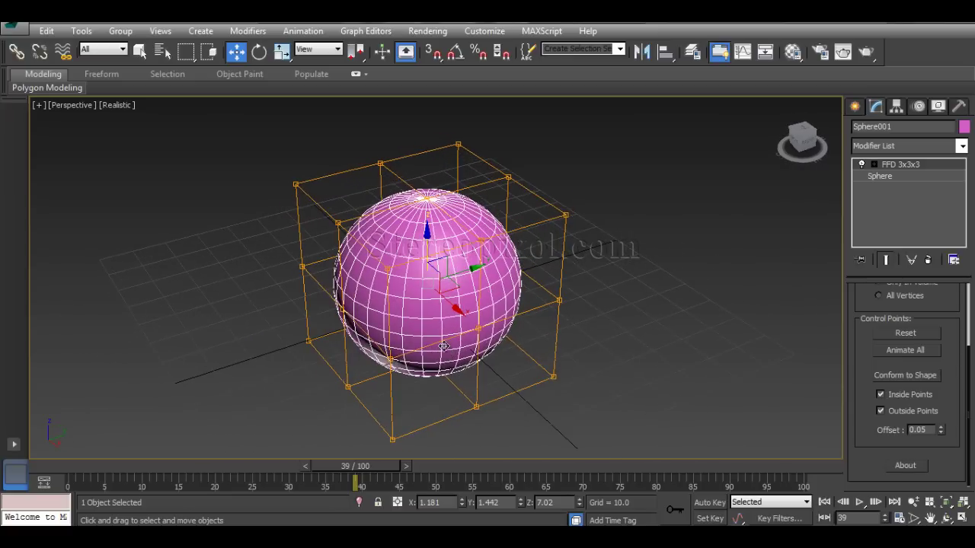
pyautogui.keyDown('alt'); pyautogui.moveTo(555, 322); pyautogui.dragTo(635, 331, button='middle'); pyautogui.keyUp('alt')
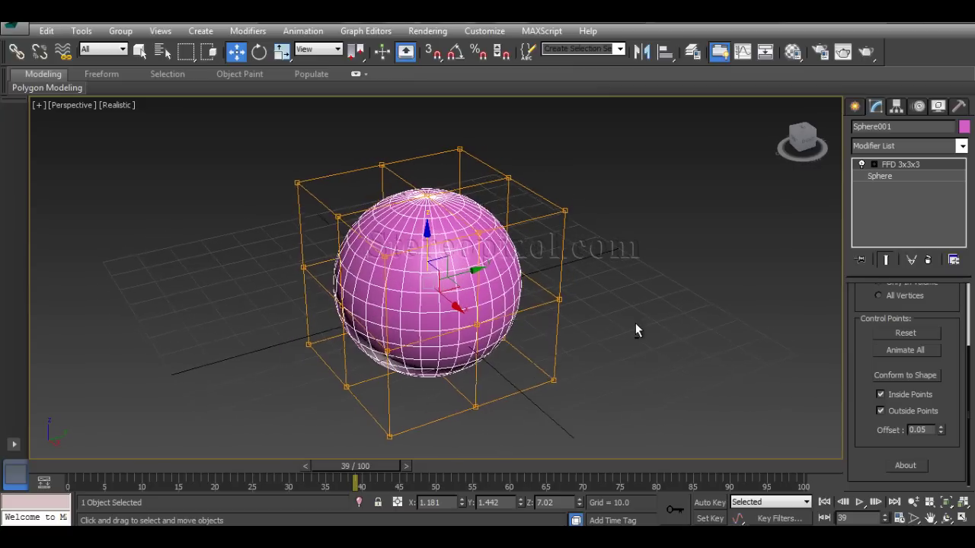
pyautogui.click(879, 394)
pyautogui.click(905, 376)
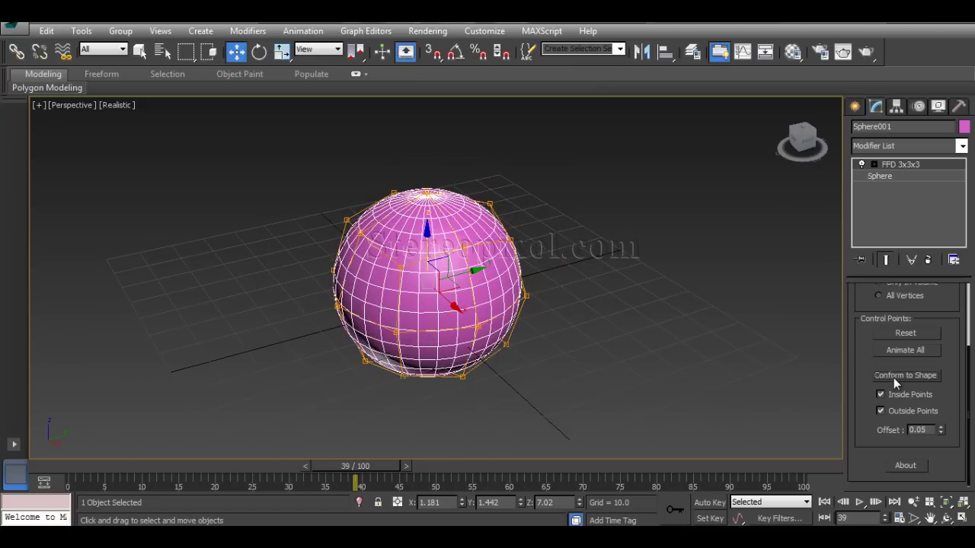
pyautogui.keyDown('alt'); pyautogui.moveTo(579, 312); pyautogui.dragTo(503, 322, button='middle'); pyautogui.keyUp('alt')
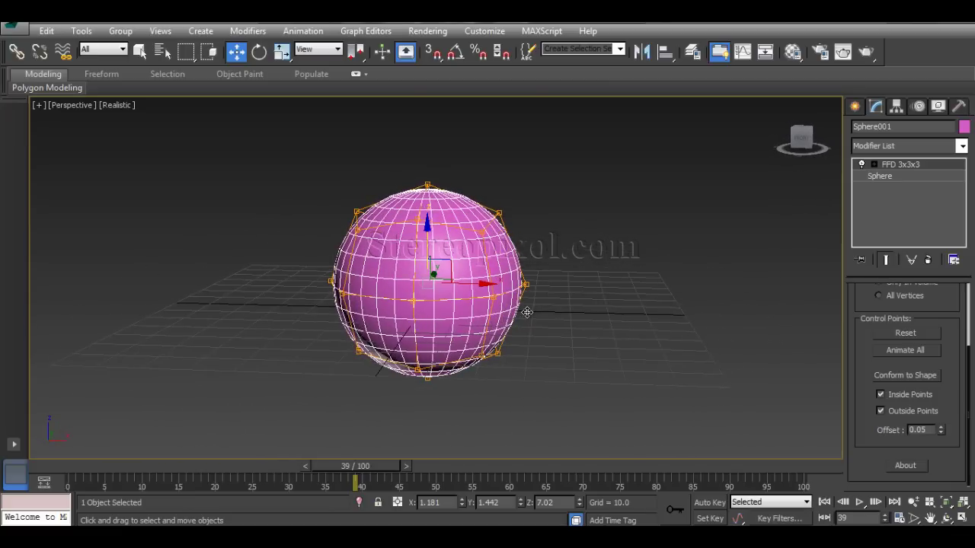
pyautogui.keyDown('alt'); pyautogui.moveTo(575, 334); pyautogui.dragTo(512, 344, button='middle'); pyautogui.keyUp('alt')
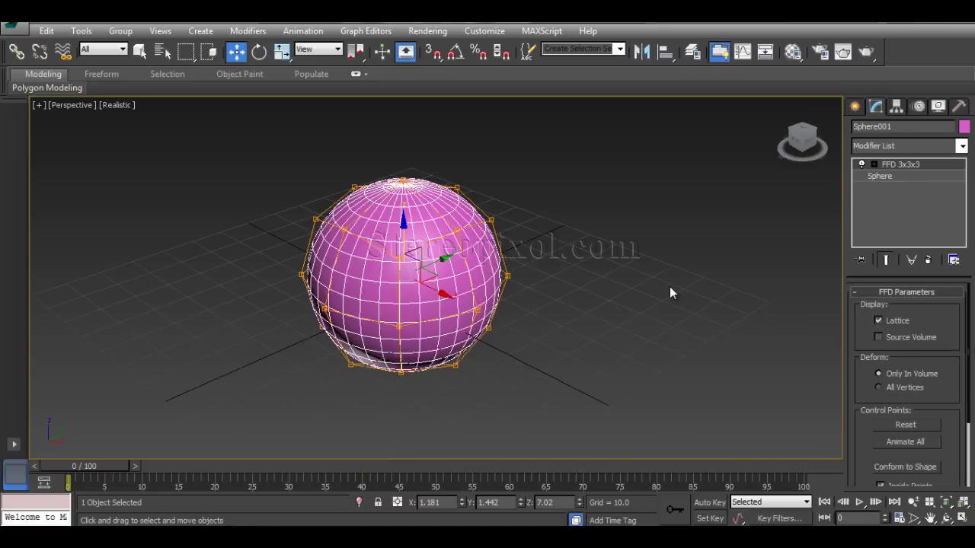
# Replace the sphere's FFD 3x3x3 modifier with an FFD 4x4x4 modifier.
pyautogui.click(832, 172)
pyautogui.click(421, 265)
pyautogui.click(928, 260)
pyautogui.click(914, 145)
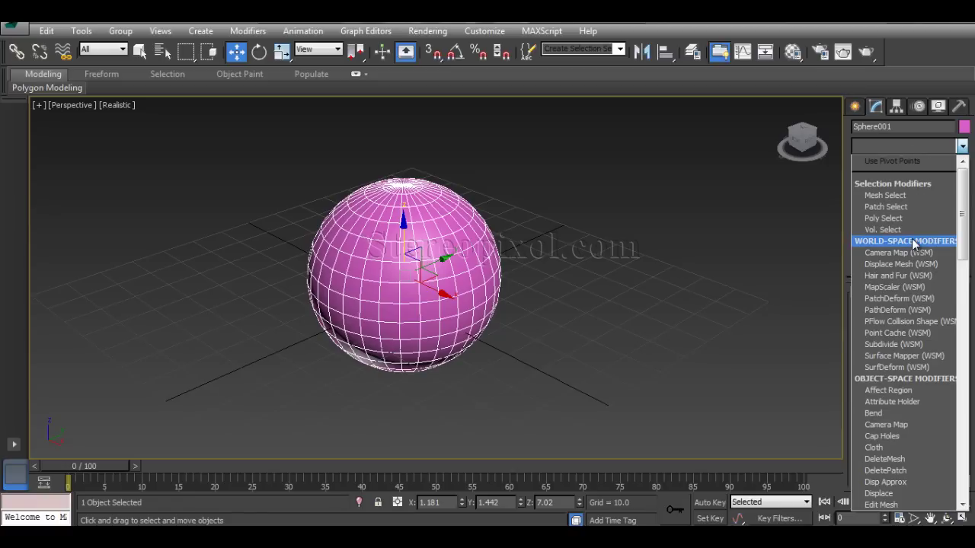
pyautogui.write('ff')
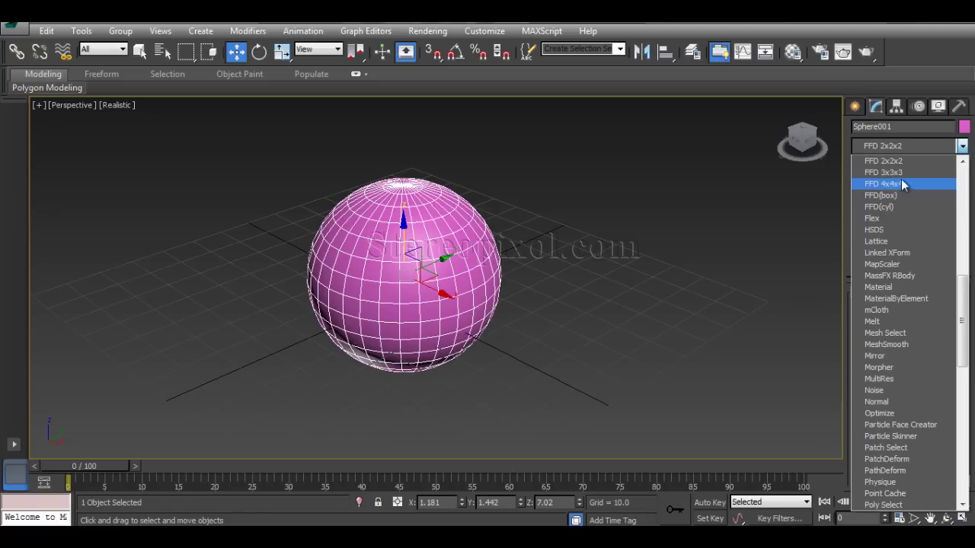
pyautogui.click(904, 185)
pyautogui.keyDown('alt'); pyautogui.moveTo(441, 305); pyautogui.dragTo(524, 342, button='middle'); pyautogui.keyUp('alt')
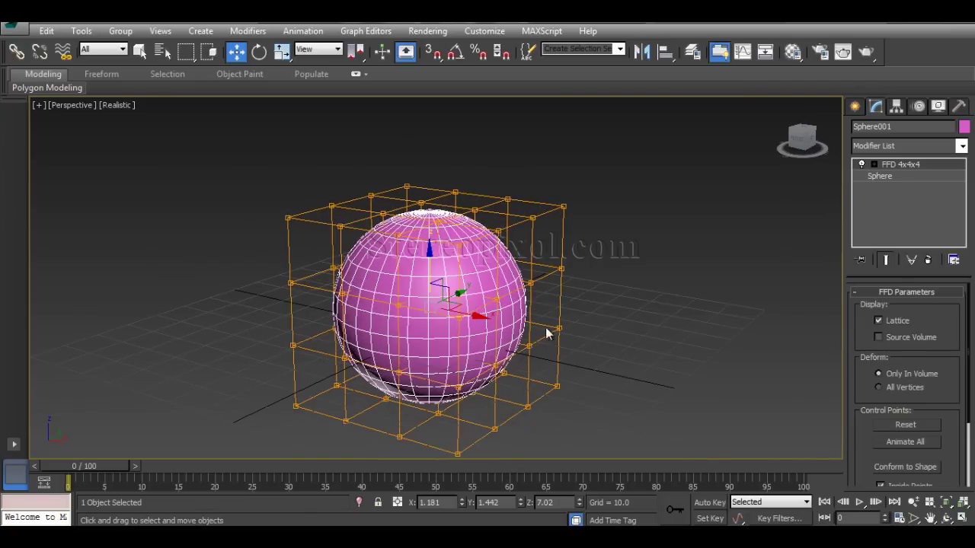
pyautogui.click(875, 164)
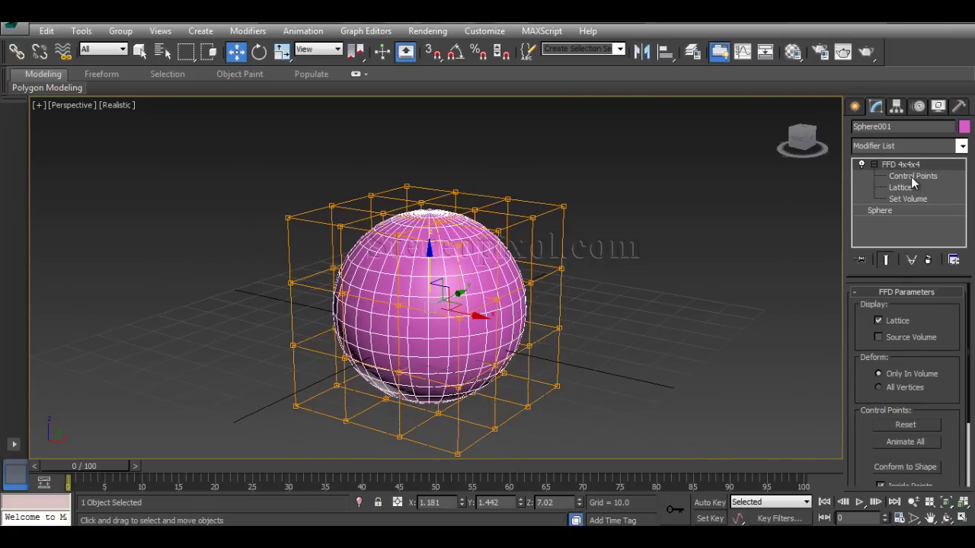
pyautogui.click(874, 164)
pyautogui.keyDown('alt'); pyautogui.moveTo(565, 302); pyautogui.dragTo(499, 351, button='middle'); pyautogui.keyUp('alt')
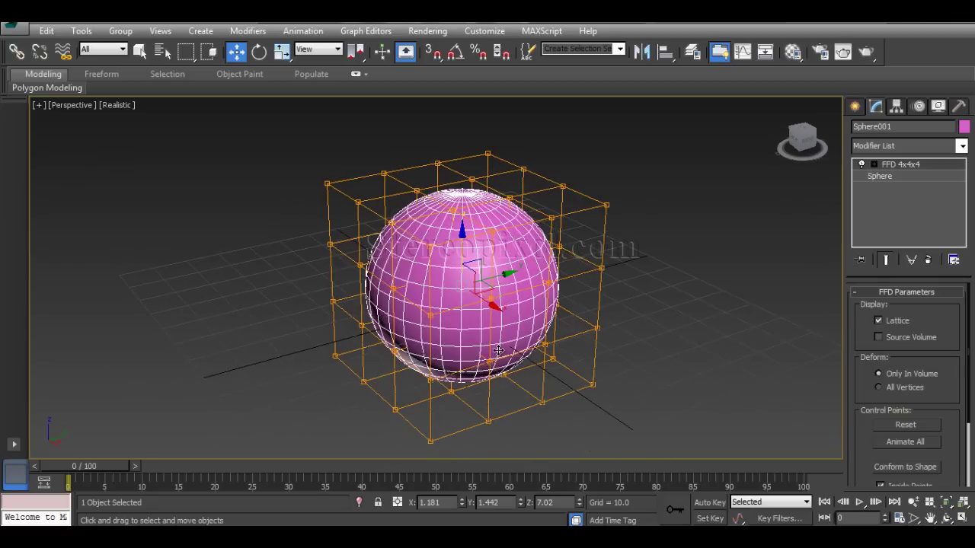
pyautogui.keyDown('alt'); pyautogui.moveTo(605, 350); pyautogui.dragTo(537, 324, button='middle'); pyautogui.keyUp('alt')
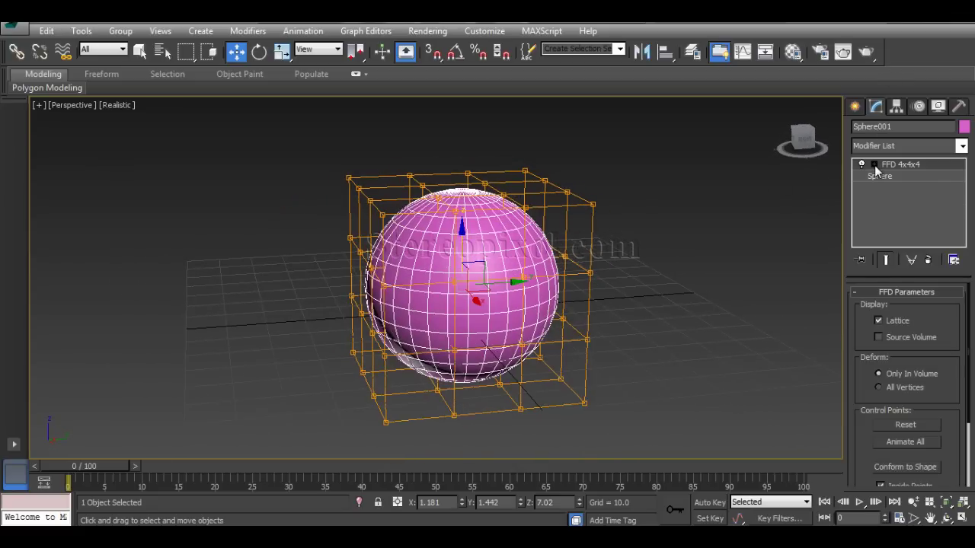
# Try moving the upper control points at the FFD 4x4x4 lattice's positive Y end outward along Y, undo it, and return to the modifier's top level.
pyautogui.click(874, 165)
pyautogui.click(906, 176)
pyautogui.keyDown('alt'); pyautogui.moveTo(605, 199); pyautogui.dragTo(600, 191, button='middle'); pyautogui.keyUp('alt')
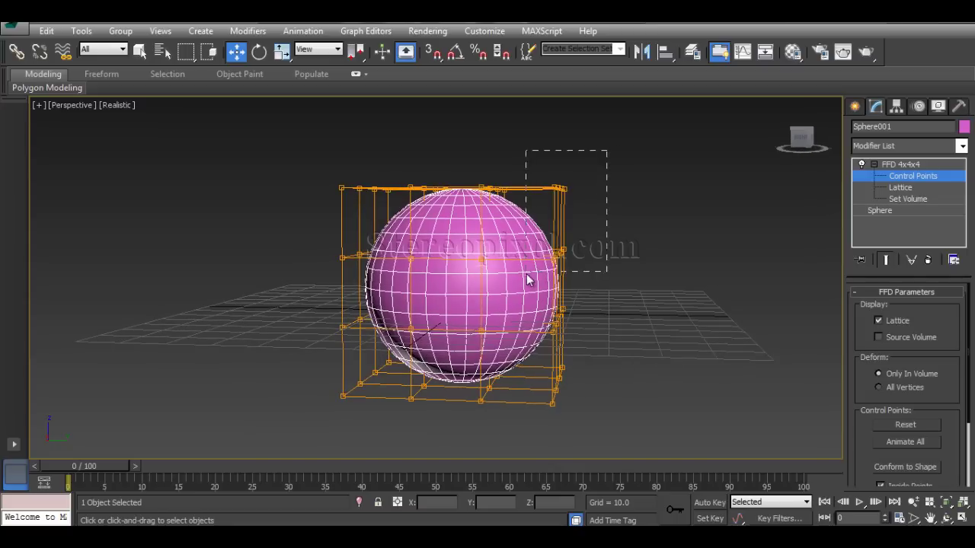
pyautogui.moveTo(527, 274); pyautogui.dragTo(526, 273)
pyautogui.keyDown('alt'); pyautogui.moveTo(526, 274); pyautogui.dragTo(564, 240, button='middle'); pyautogui.keyUp('alt')
pyautogui.moveTo(623, 222); pyautogui.dragTo(649, 221)
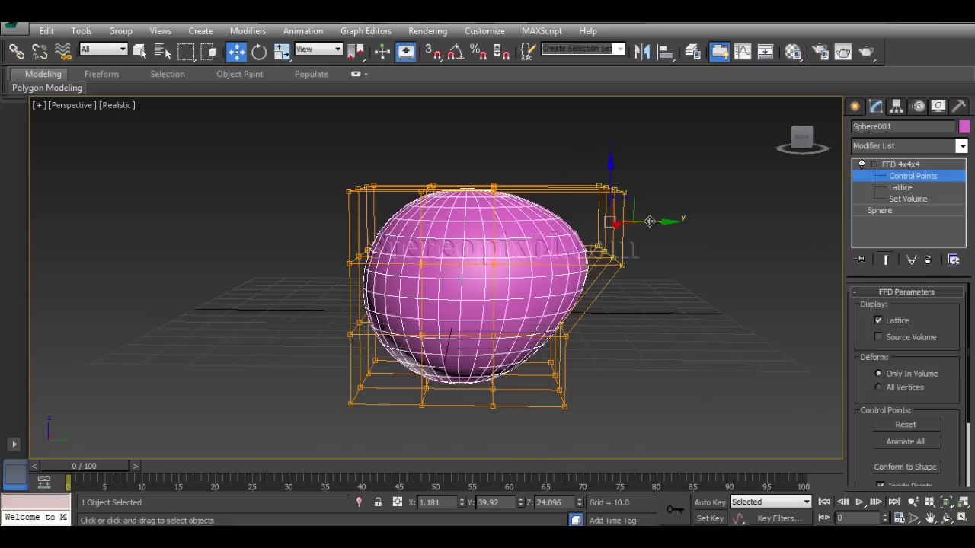
pyautogui.hotkey('ctrl', 'z')
pyautogui.keyDown('alt'); pyautogui.moveTo(619, 290); pyautogui.dragTo(632, 288, button='middle'); pyautogui.keyUp('alt')
pyautogui.click(873, 166)
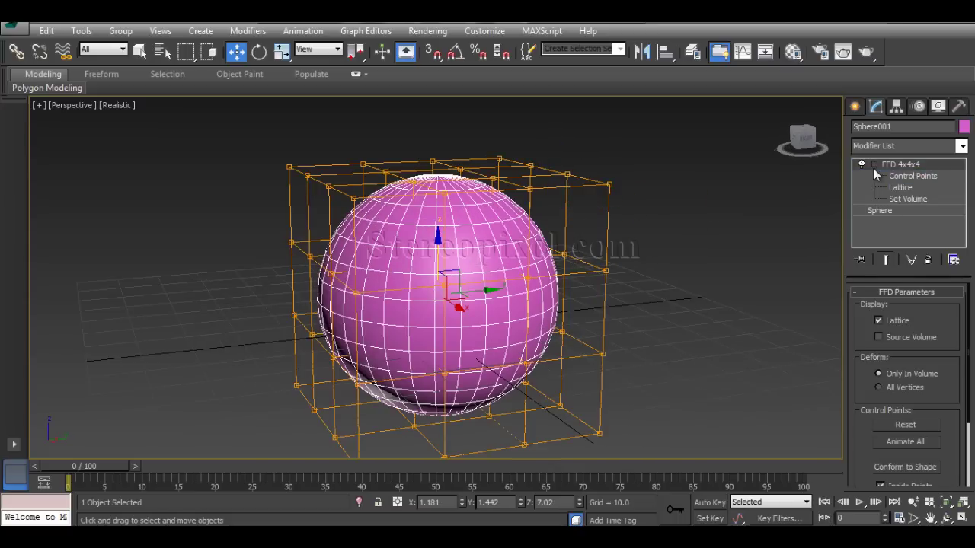
# Replace the sphere's FFD 4x4x4 modifier with an FFD(box) modifier.
pyautogui.click(873, 165)
pyautogui.click(928, 260)
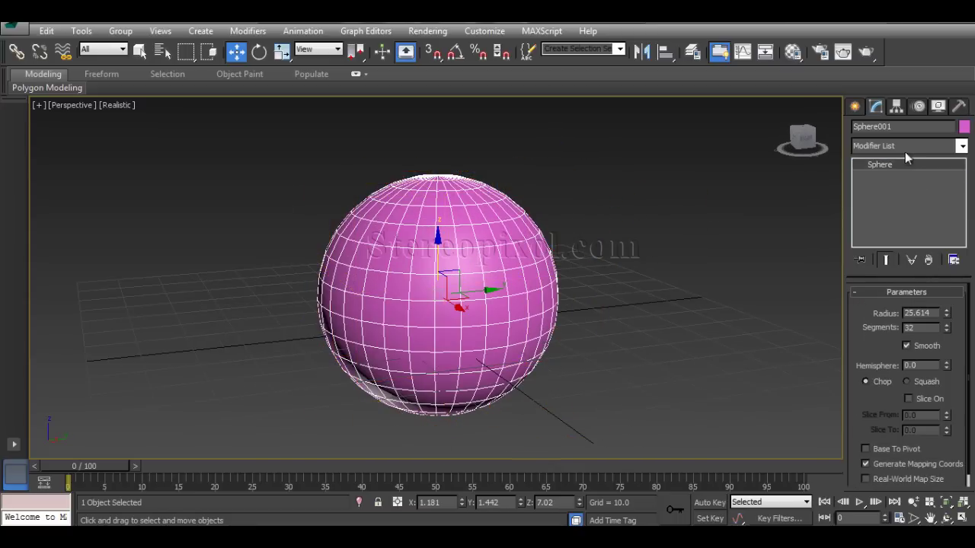
pyautogui.click(908, 147)
pyautogui.press('f')
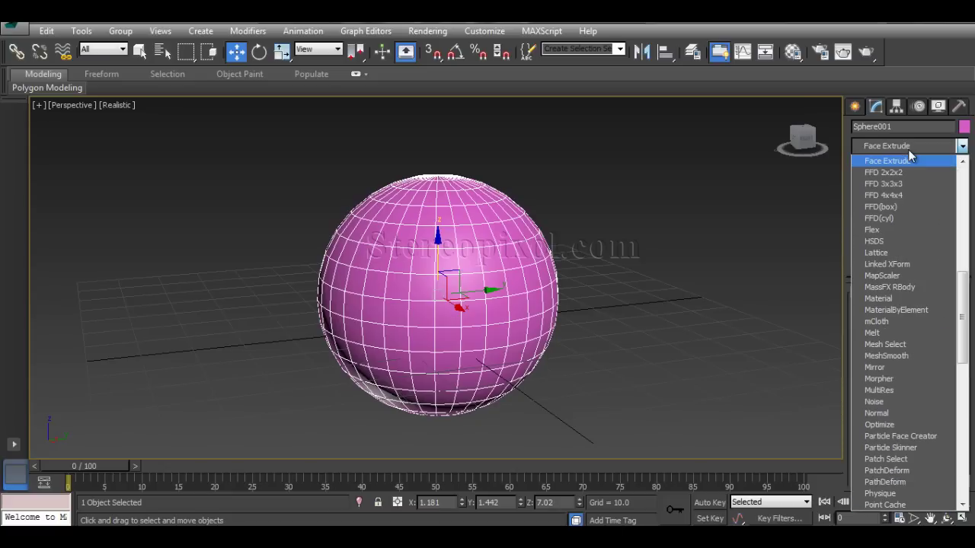
pyautogui.click(912, 208)
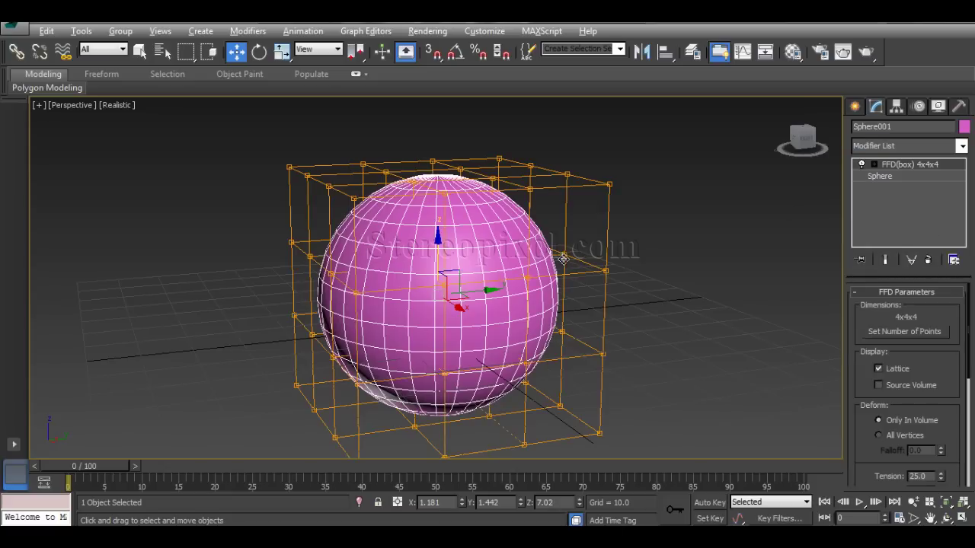
pyautogui.keyDown('alt'); pyautogui.moveTo(656, 329); pyautogui.dragTo(681, 307, button='middle'); pyautogui.keyUp('alt')
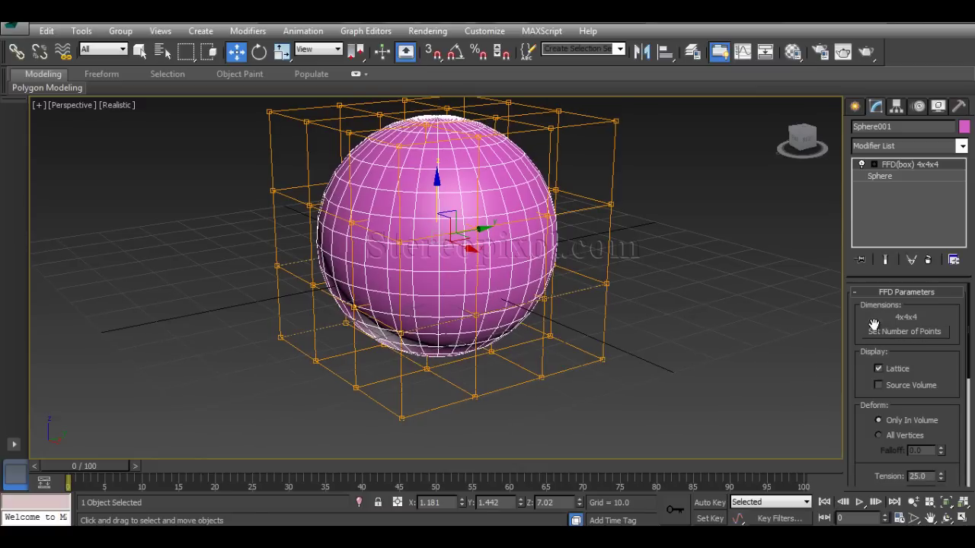
# Set the FFD(box) lattice's number of points to length 4, width 2 and height 2.
pyautogui.click(912, 334)
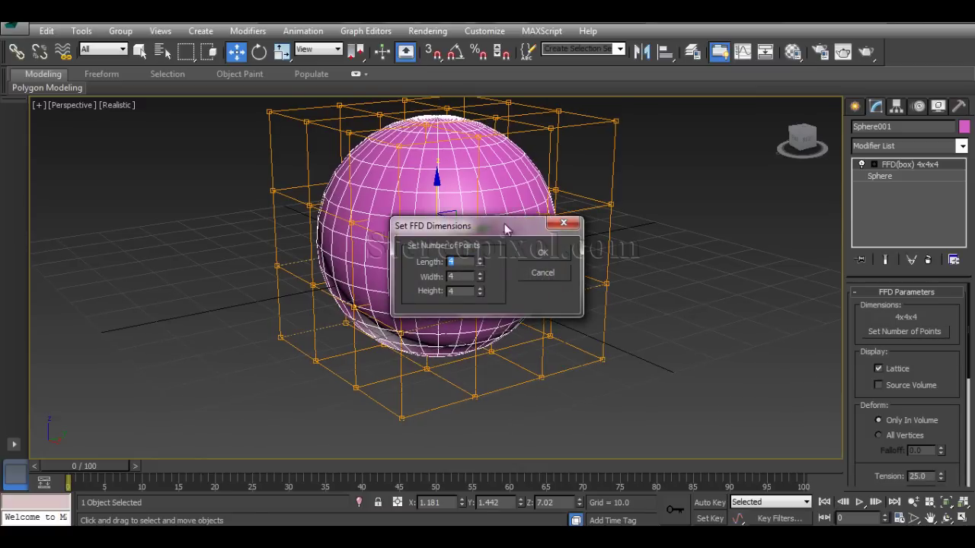
pyautogui.moveTo(503, 224); pyautogui.dragTo(673, 201)
pyautogui.press('Tab')
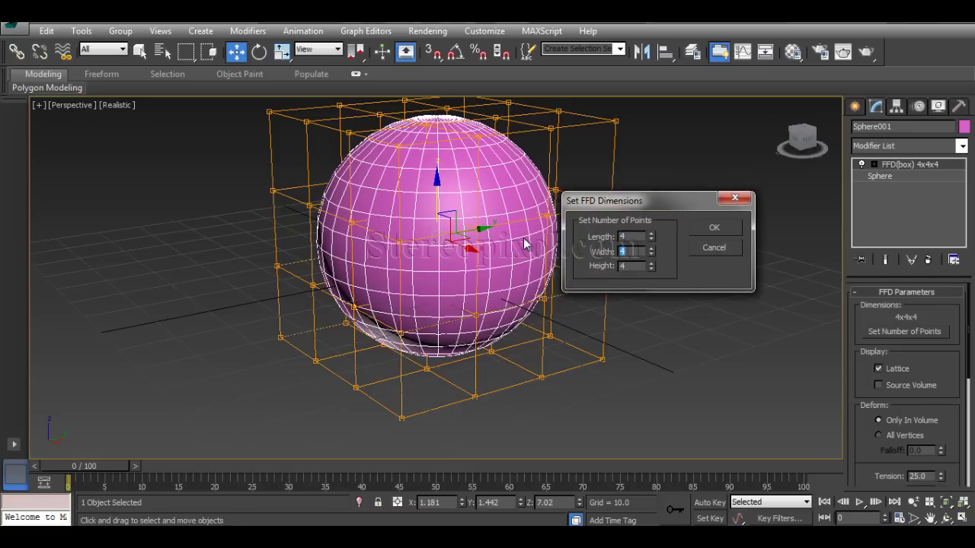
pyautogui.write('2')
pyautogui.click(715, 227)
pyautogui.keyDown('alt'); pyautogui.moveTo(487, 290); pyautogui.dragTo(589, 252, button='middle'); pyautogui.keyUp('alt')
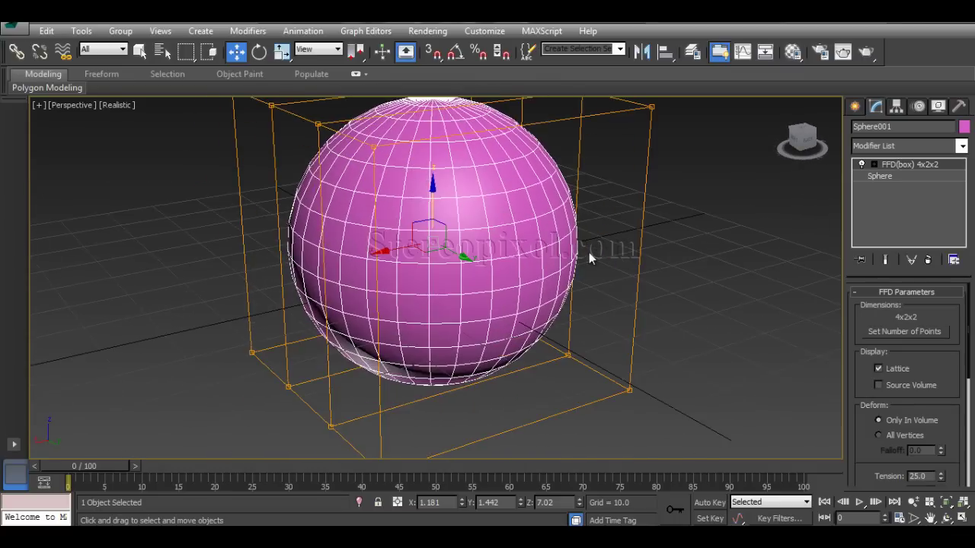
pyautogui.scroll(-4, 589, 254)
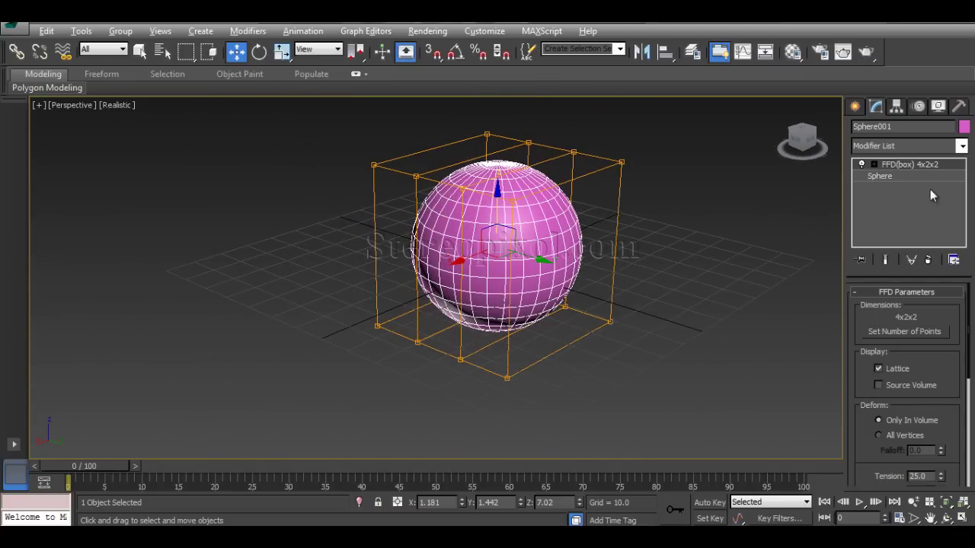
pyautogui.keyDown('alt'); pyautogui.moveTo(579, 255); pyautogui.dragTo(622, 276, button='middle'); pyautogui.keyUp('alt')
# Enter the FFD(box) modifier's control point level, select the control points at the lattice's positive Y end, and clear the selection.
pyautogui.click(874, 165)
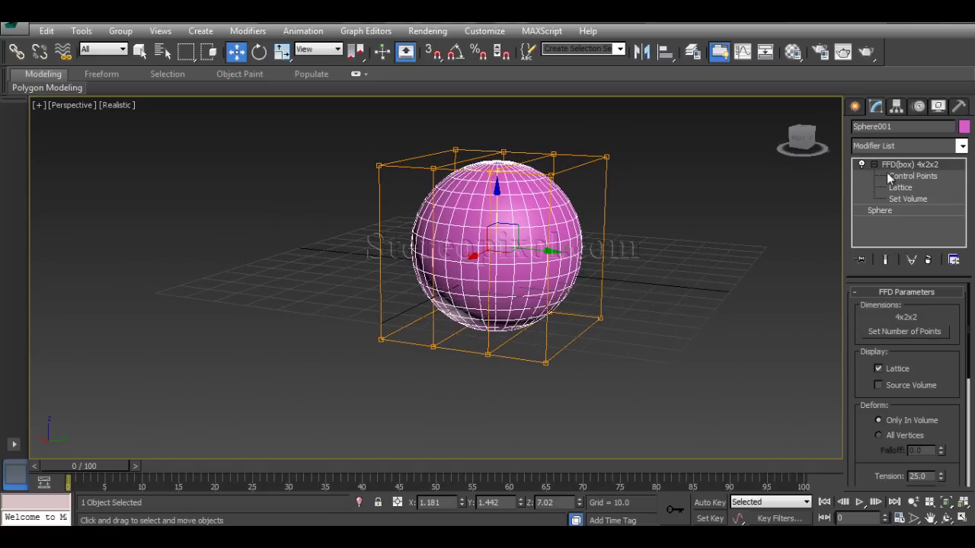
pyautogui.click(911, 176)
pyautogui.keyDown('alt'); pyautogui.moveTo(642, 228); pyautogui.dragTo(647, 222, button='middle'); pyautogui.keyUp('alt')
pyautogui.click(578, 250)
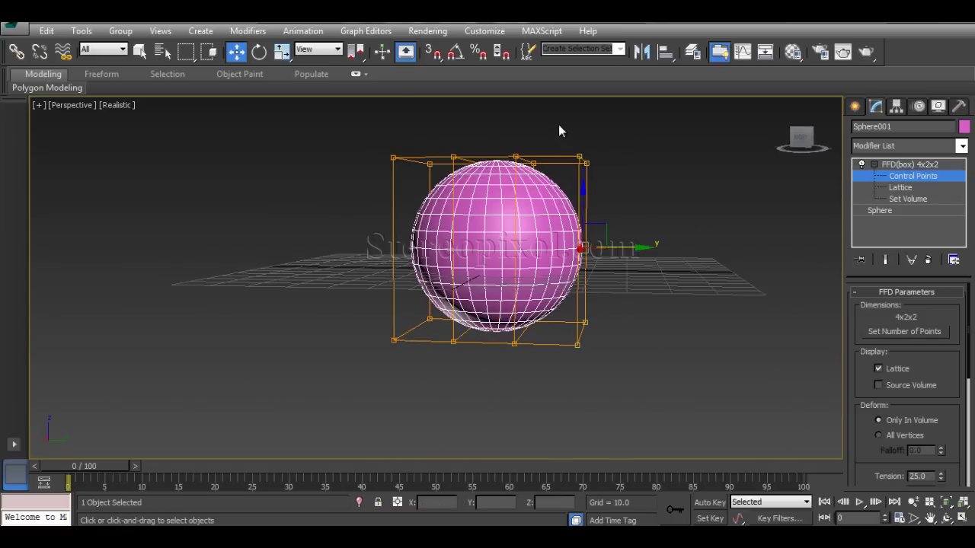
pyautogui.keyDown('alt'); pyautogui.moveTo(558, 124); pyautogui.dragTo(639, 217, button='middle'); pyautogui.keyUp('alt')
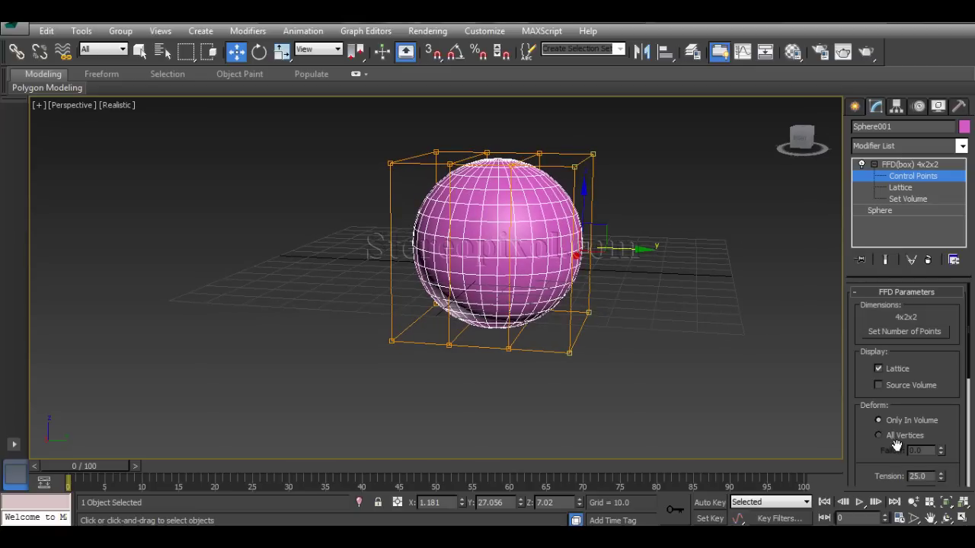
pyautogui.keyDown('alt'); pyautogui.moveTo(713, 216); pyautogui.dragTo(625, 199, button='middle'); pyautogui.keyUp('alt')
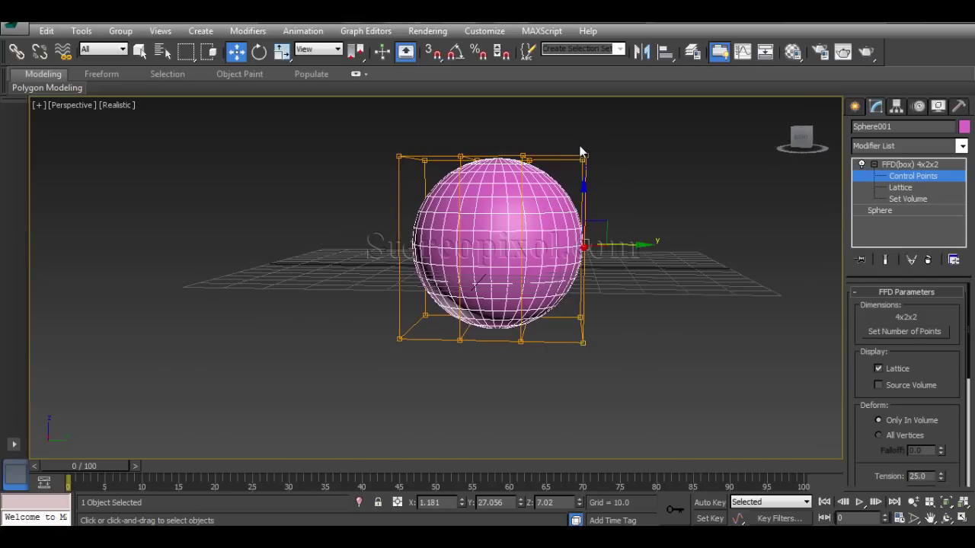
pyautogui.click(625, 201)
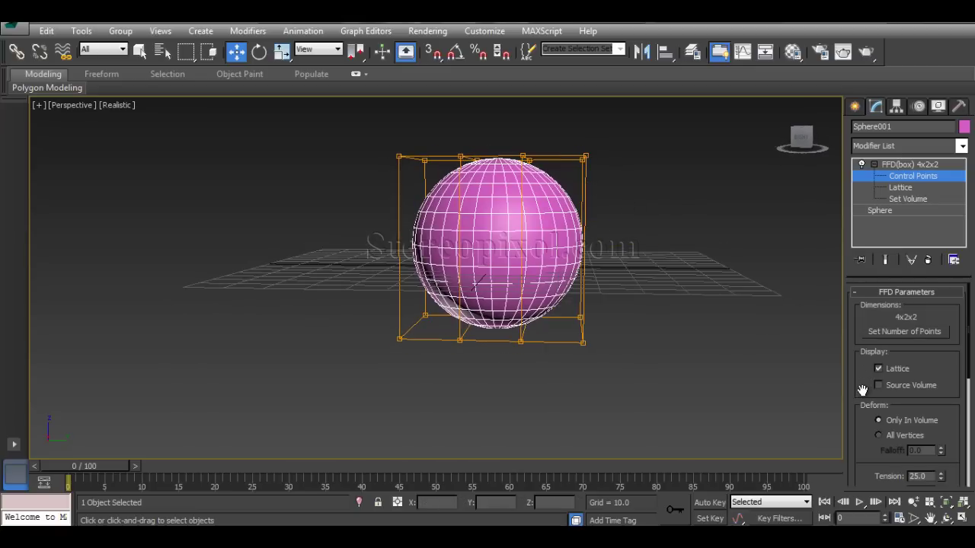
# Try moving the upper control points at the lattice's positive Y end, undo the move, and deselect them.
pyautogui.scroll(-4, 864, 388)
pyautogui.click(939, 445)
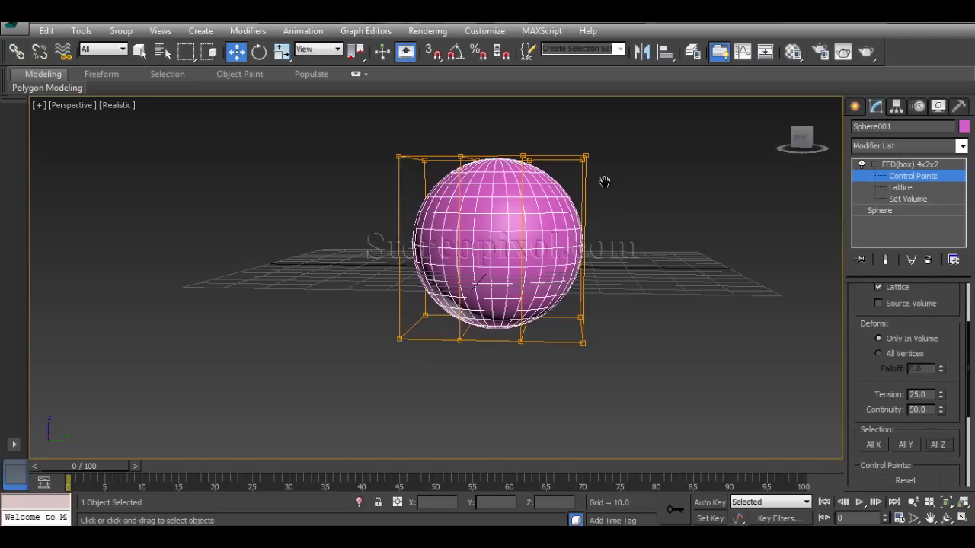
pyautogui.keyDown('alt'); pyautogui.moveTo(605, 183); pyautogui.dragTo(597, 165, button='middle'); pyautogui.keyUp('alt')
pyautogui.click(573, 182)
pyautogui.keyDown('alt'); pyautogui.moveTo(643, 235); pyautogui.dragTo(602, 183, button='middle'); pyautogui.keyUp('alt')
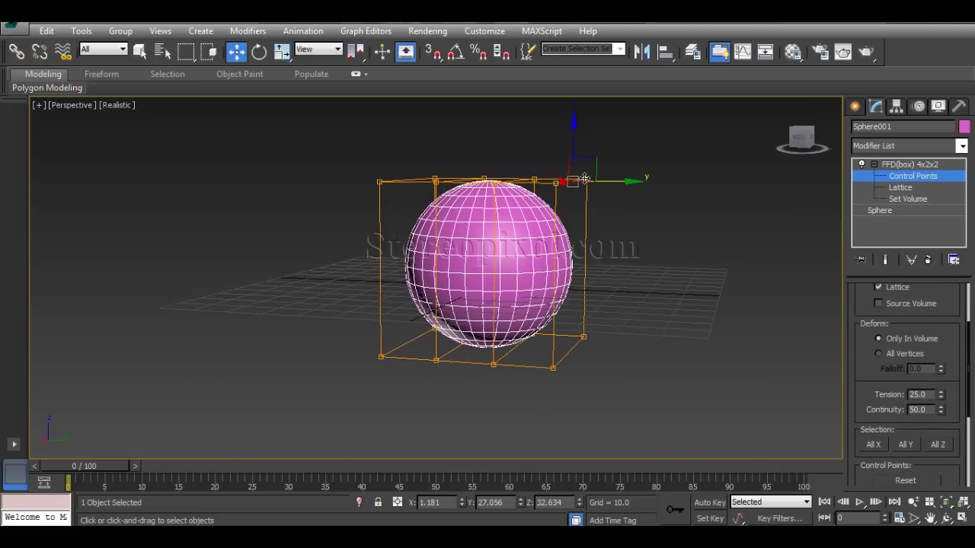
pyautogui.moveTo(602, 183); pyautogui.dragTo(593, 209)
pyautogui.hotkey('ctrl', 'z')
pyautogui.keyDown('alt'); pyautogui.moveTo(576, 306); pyautogui.dragTo(606, 242, button='middle'); pyautogui.keyUp('alt')
pyautogui.click(717, 251)
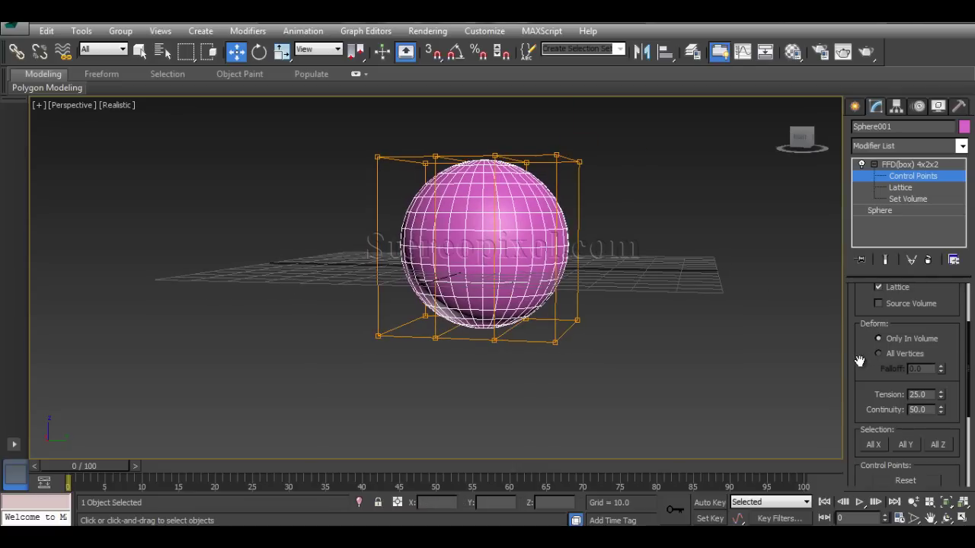
# Set the FFD(box) lattice's continuity to 25.
pyautogui.moveTo(868, 356); pyautogui.dragTo(874, 398)
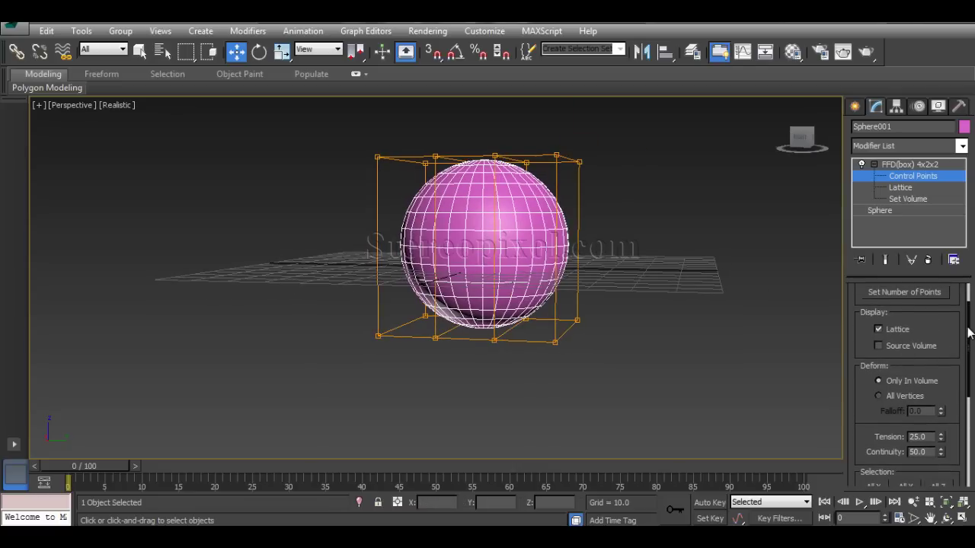
pyautogui.moveTo(966, 335); pyautogui.dragTo(968, 358)
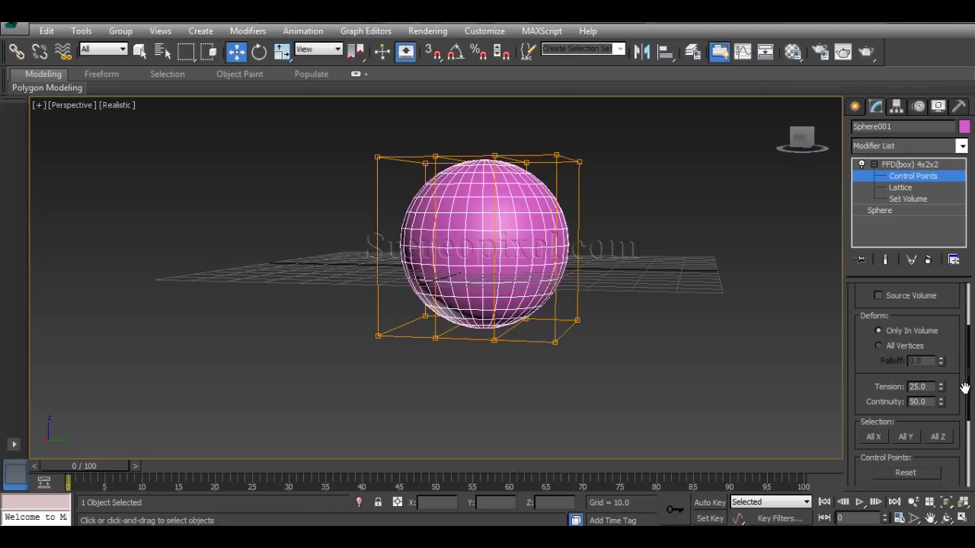
pyautogui.moveTo(970, 381); pyautogui.dragTo(970, 401)
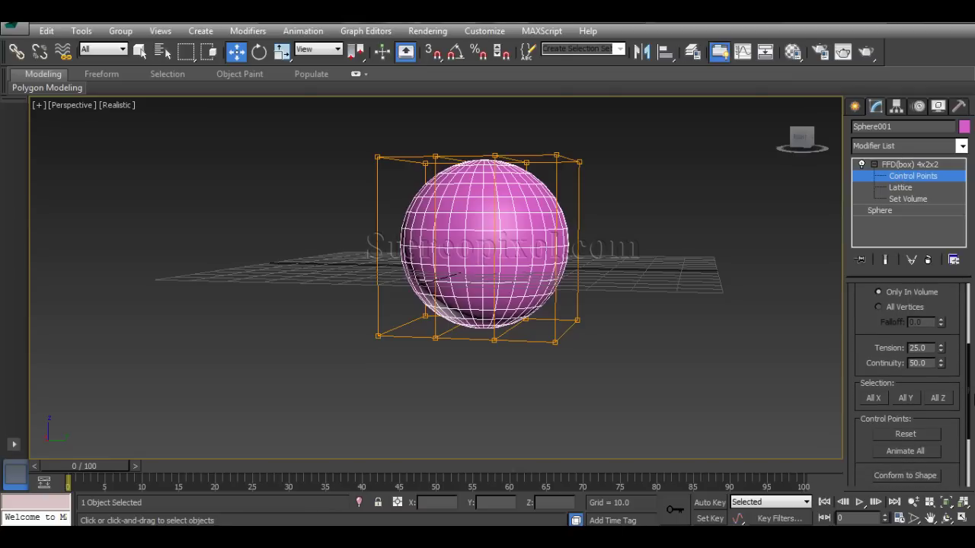
pyautogui.doubleClick(917, 363)
pyautogui.write('2')
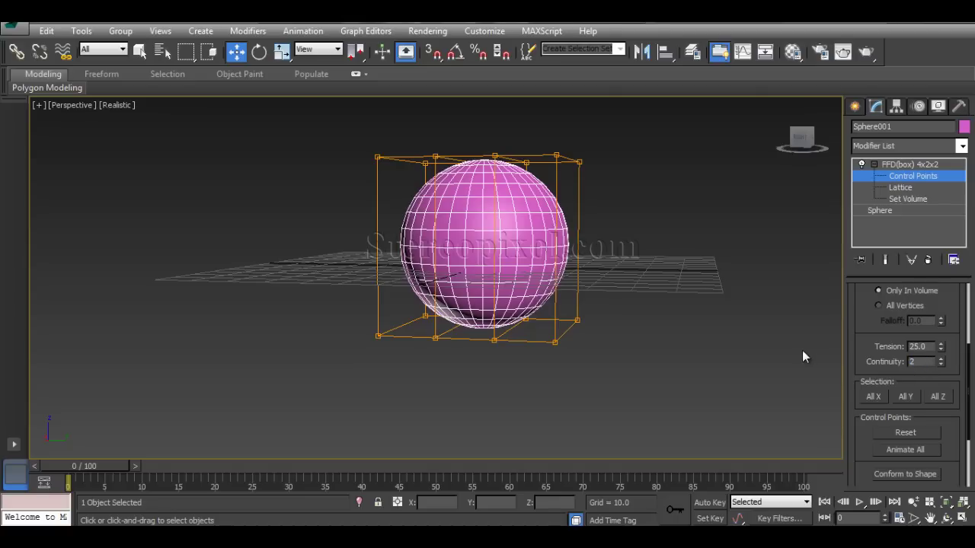
pyautogui.write('5')
pyautogui.press('Return')
pyautogui.keyDown('alt'); pyautogui.moveTo(603, 233); pyautogui.dragTo(631, 247, button='middle'); pyautogui.keyUp('alt')
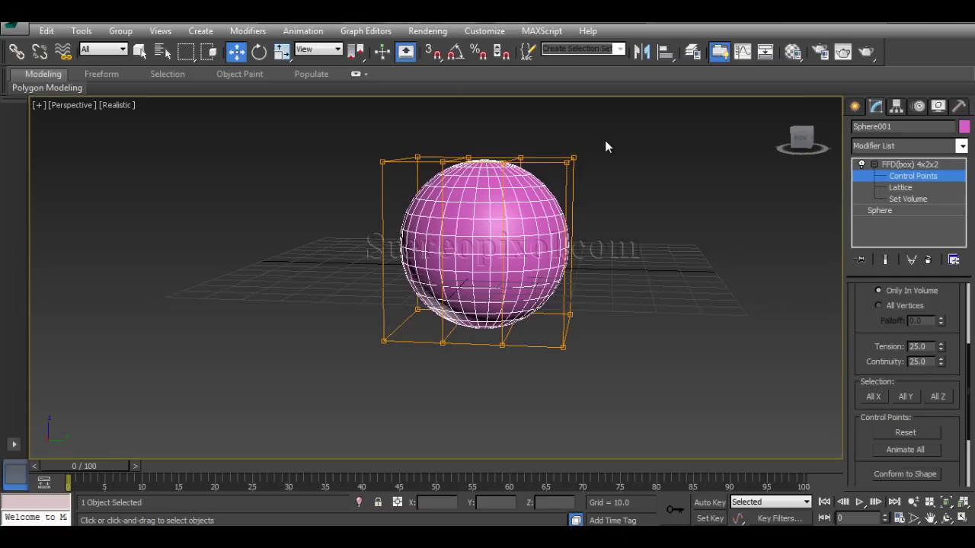
# Try raising the lattice's tension to 35.7 and on to 50, inspecting the sphere's deformation from several angles.
pyautogui.moveTo(606, 146); pyautogui.dragTo(538, 202)
pyautogui.keyDown('alt'); pyautogui.moveTo(559, 191); pyautogui.dragTo(629, 258, button='middle'); pyautogui.keyUp('alt')
pyautogui.click(629, 258)
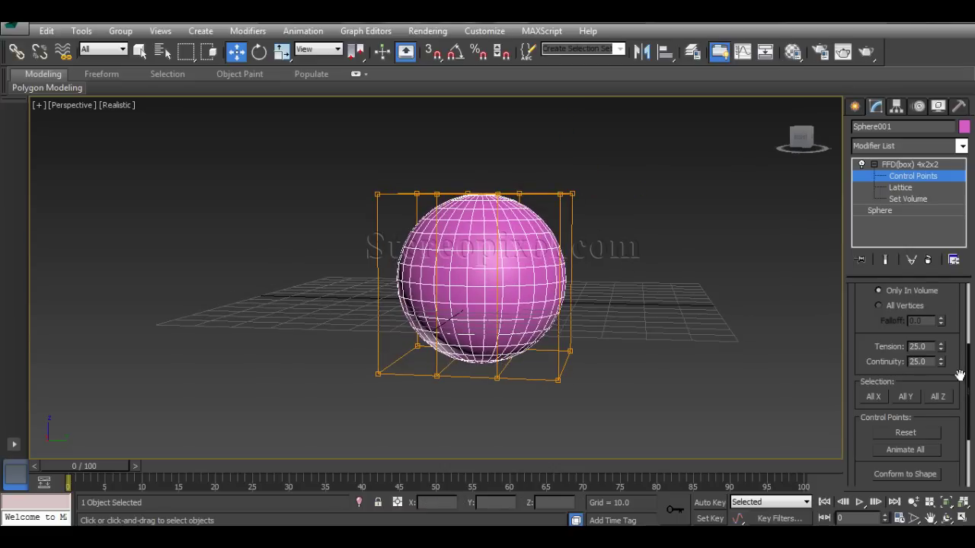
pyautogui.moveTo(941, 349); pyautogui.dragTo(950, 307)
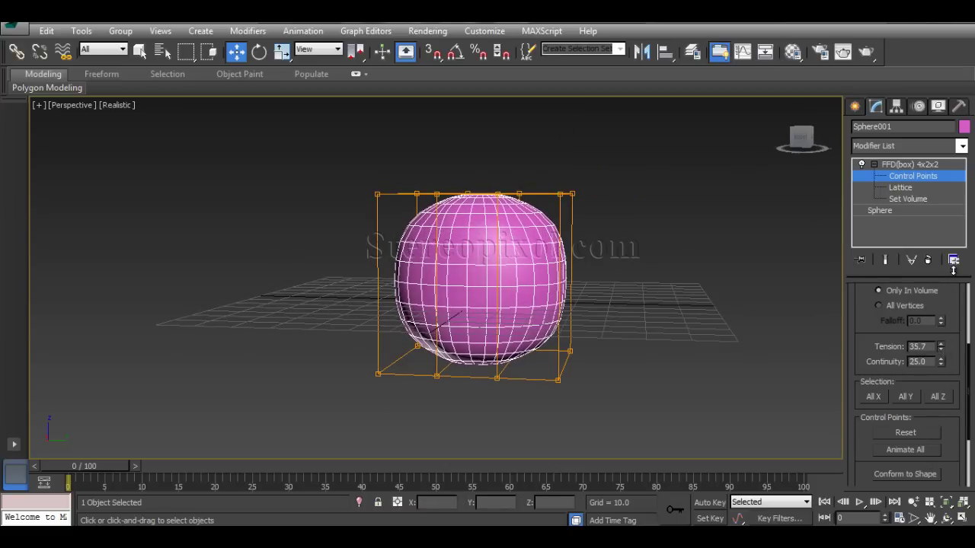
pyautogui.keyDown('alt'); pyautogui.moveTo(513, 252); pyautogui.dragTo(393, 259, button='middle'); pyautogui.keyUp('alt')
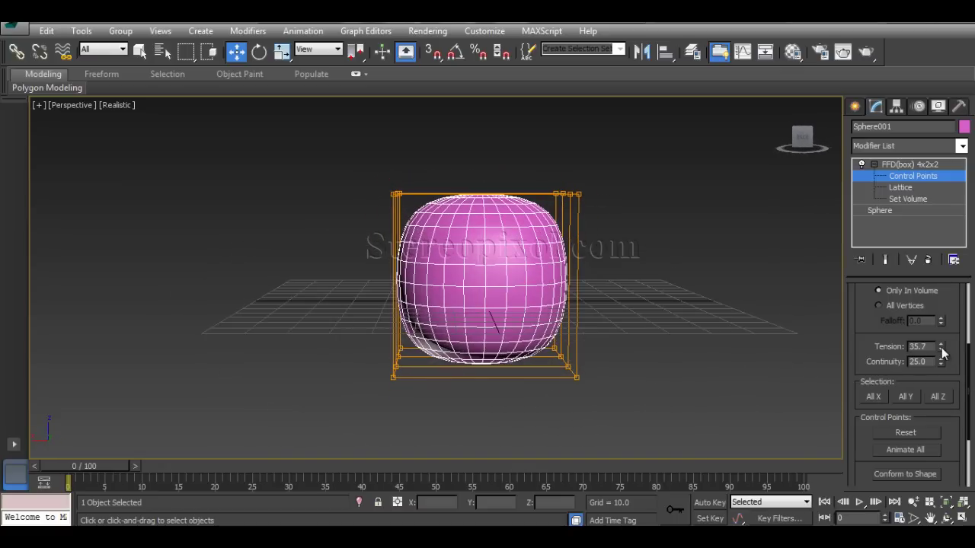
pyautogui.moveTo(942, 351); pyautogui.dragTo(942, 328)
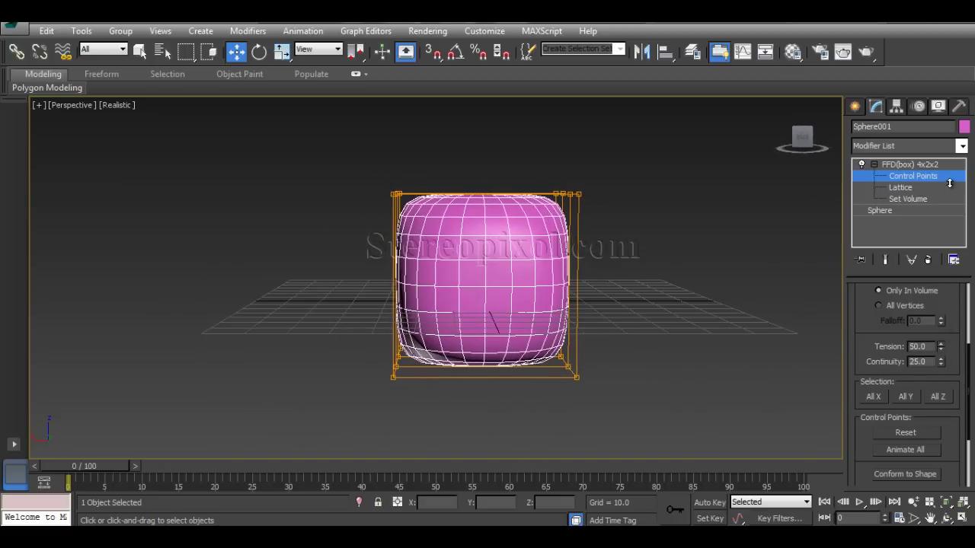
pyautogui.moveTo(596, 259)
pyautogui.keyDown('alt'); pyautogui.mouseDown(button='middle')
pyautogui.moveTo(654, 324)
pyautogui.moveTo(587, 298)
pyautogui.moveTo(602, 306)
pyautogui.moveTo(576, 316)
pyautogui.mouseUp(button='middle'); pyautogui.keyUp('alt')
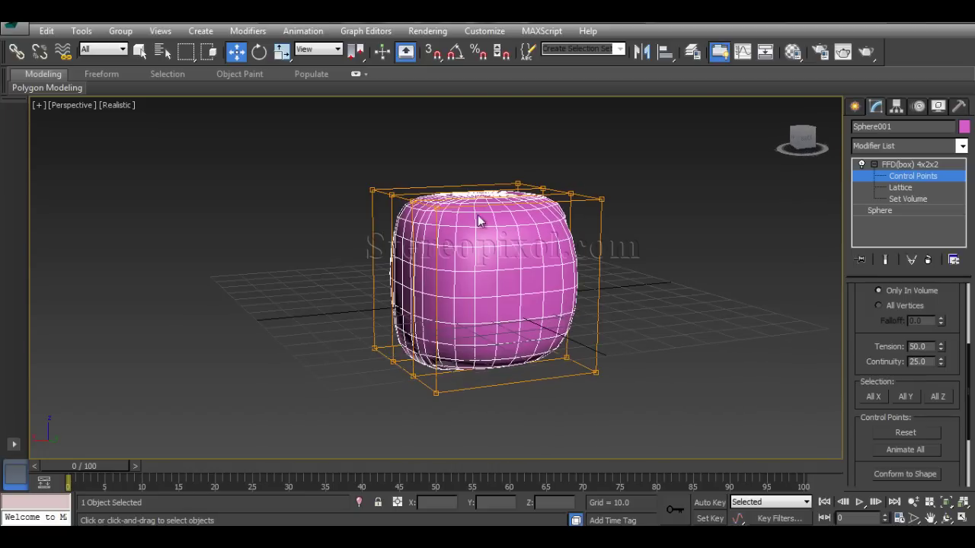
pyautogui.keyDown('alt'); pyautogui.moveTo(459, 312); pyautogui.dragTo(512, 287, button='middle'); pyautogui.keyUp('alt')
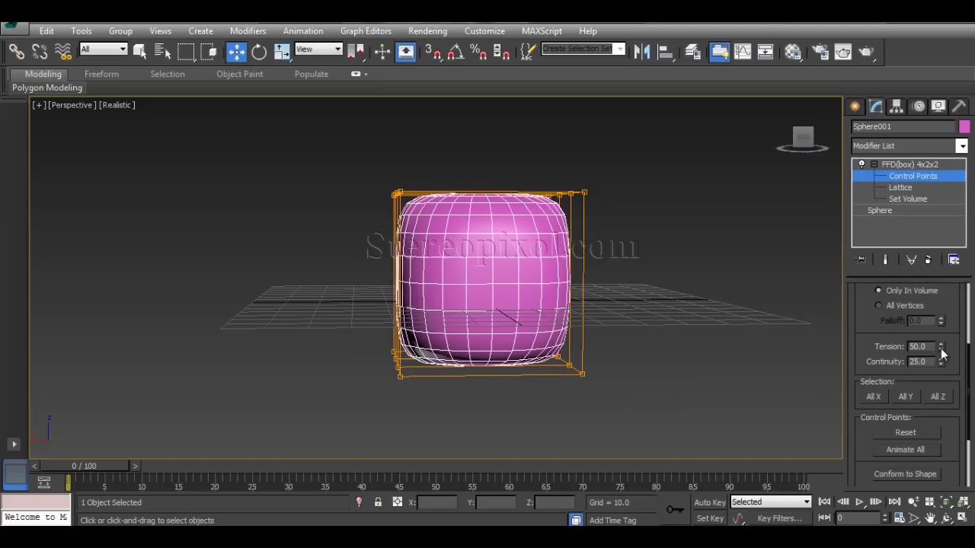
# Try lowering the lattice's tension to 0, select upper control points on the negative X side, and restore the tension to 25.
pyautogui.moveTo(942, 352); pyautogui.dragTo(925, 169)
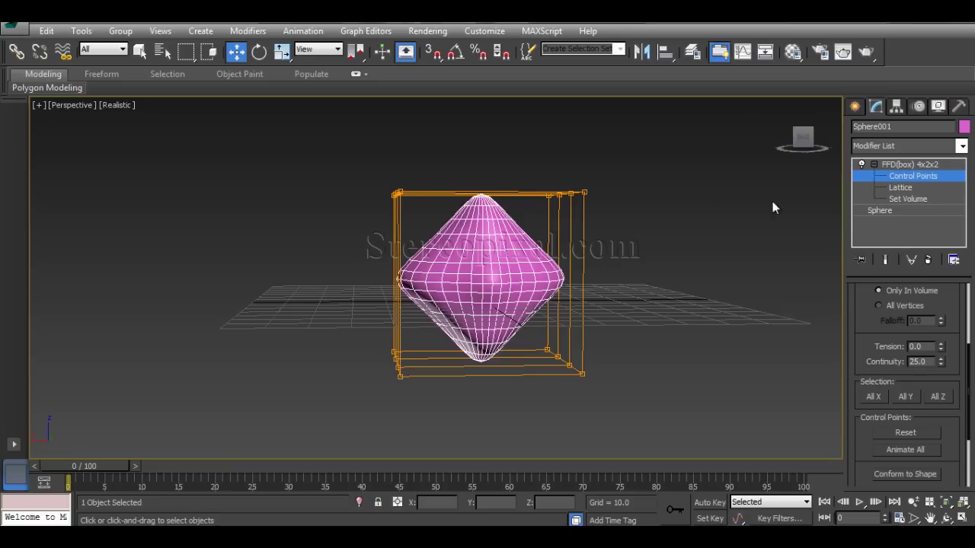
pyautogui.moveTo(620, 167); pyautogui.dragTo(582, 99)
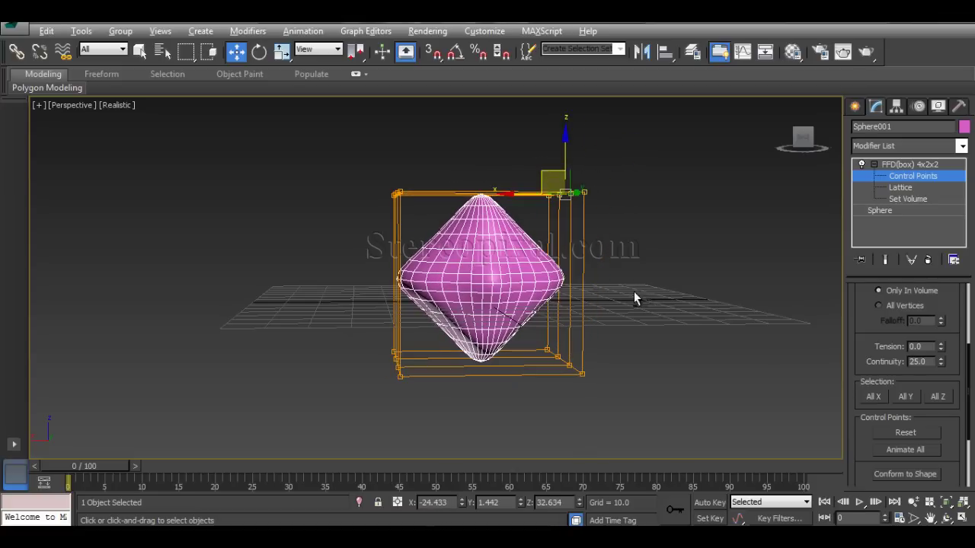
pyautogui.keyDown('alt'); pyautogui.moveTo(634, 291); pyautogui.dragTo(580, 313, button='middle'); pyautogui.keyUp('alt')
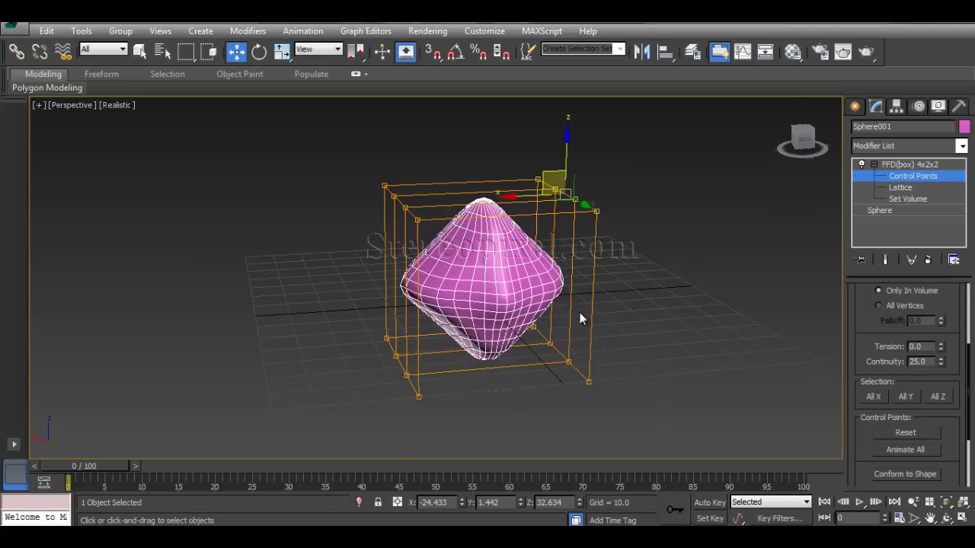
pyautogui.click(914, 346)
pyautogui.write('25')
pyautogui.press('Return')
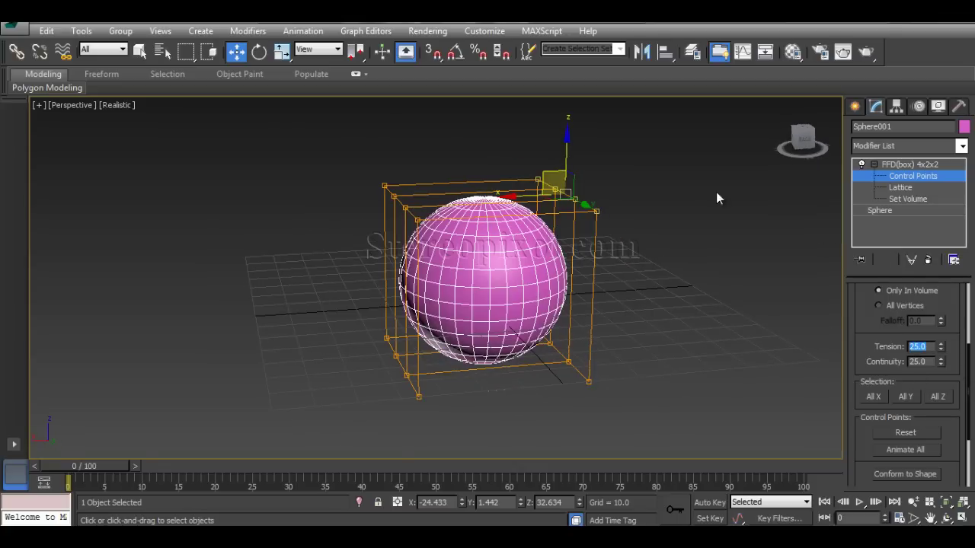
pyautogui.keyDown('alt'); pyautogui.moveTo(642, 276); pyautogui.dragTo(613, 244, button='middle'); pyautogui.keyUp('alt')
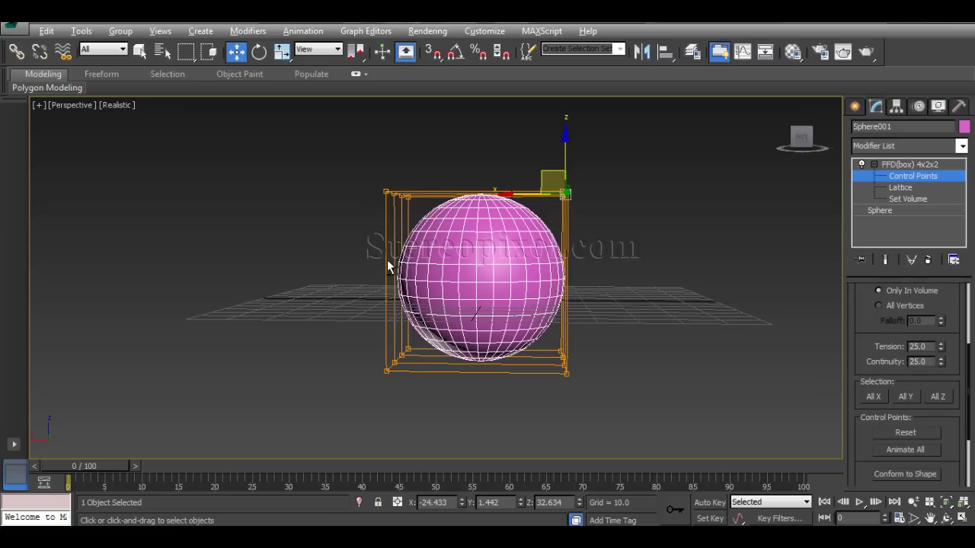
pyautogui.keyDown('alt'); pyautogui.moveTo(391, 265); pyautogui.dragTo(546, 294, button='middle'); pyautogui.keyUp('alt')
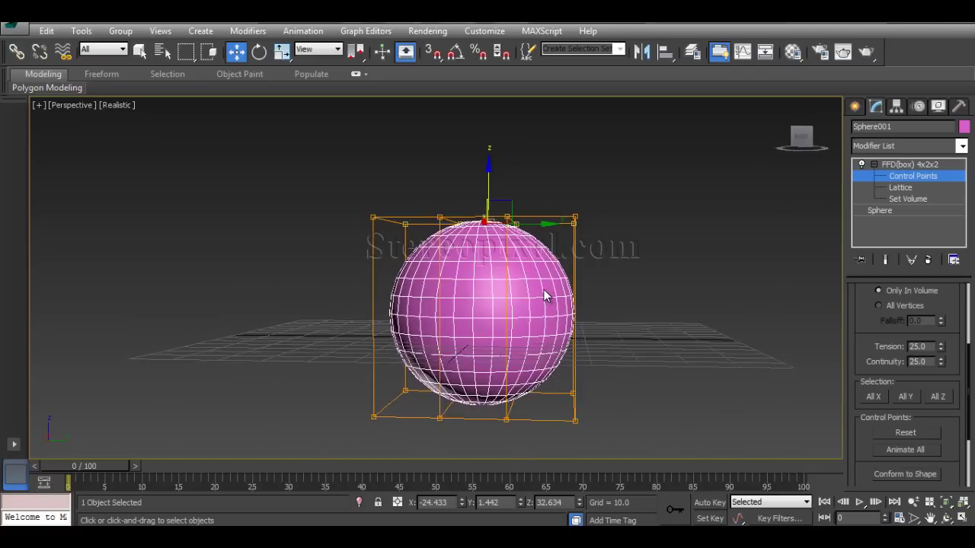
# Try moving the upper control points at the positive Y end about 25.6 along Y and 3.8 along Z, and undo it.
pyautogui.scroll(4, 606, 253)
pyautogui.scroll(-3, 627, 259)
pyautogui.keyDown('alt'); pyautogui.moveTo(628, 259); pyautogui.dragTo(560, 280, button='middle'); pyautogui.keyUp('alt')
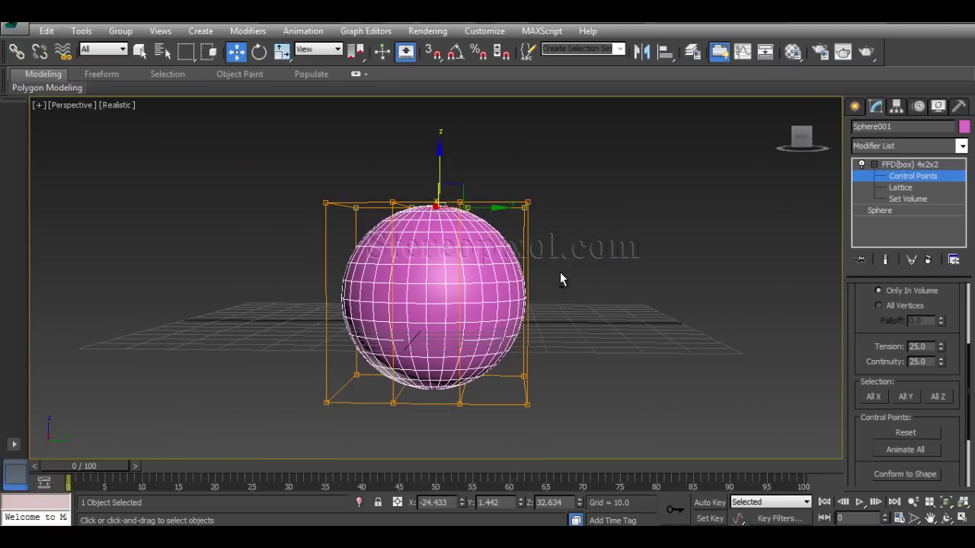
pyautogui.click(525, 204)
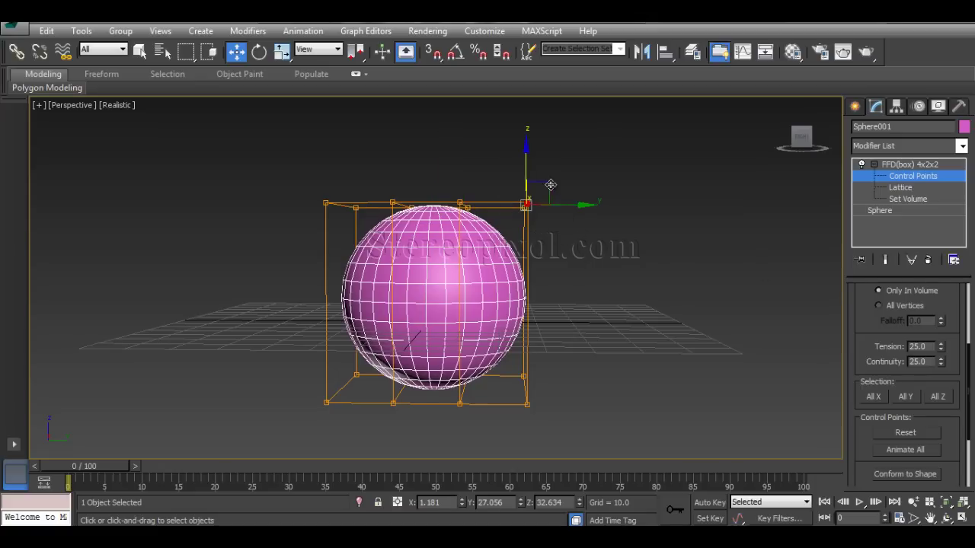
pyautogui.moveTo(550, 180); pyautogui.dragTo(643, 163)
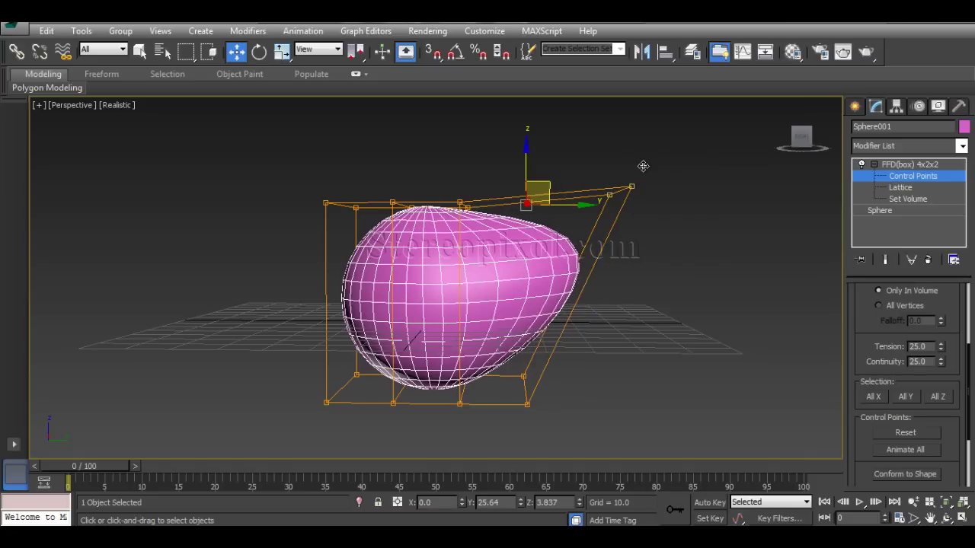
pyautogui.hotkey('ctrl', 'z')
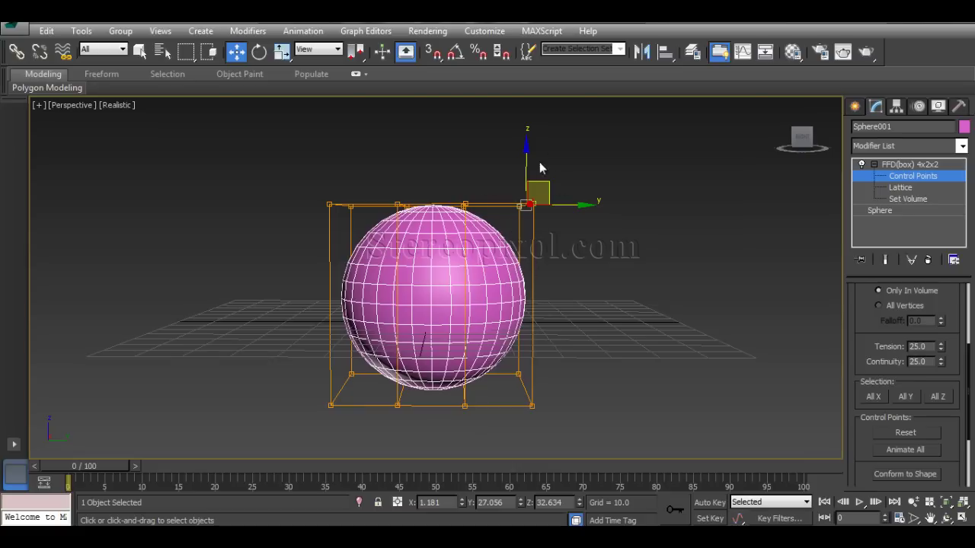
# Try raising the upper control points of the lattice's inner row on the negative Y side by about 11.4 in Z, and undo it.
pyautogui.moveTo(496, 275); pyautogui.dragTo(563, 334)
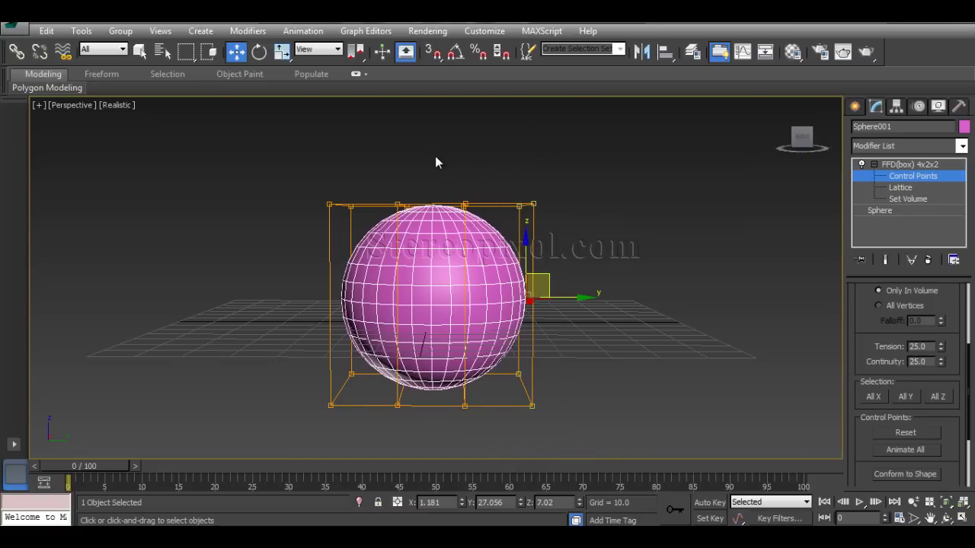
pyautogui.moveTo(435, 156); pyautogui.dragTo(492, 427)
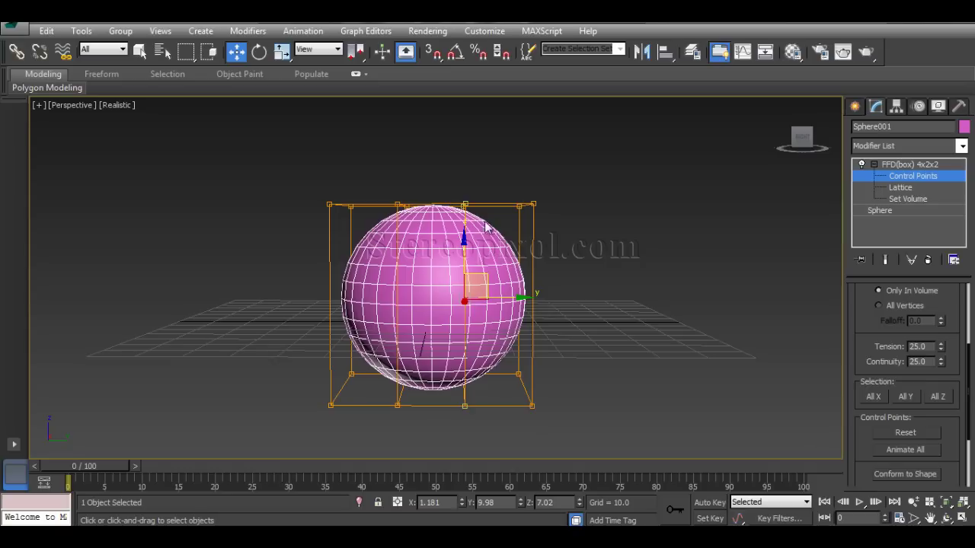
pyautogui.moveTo(410, 183); pyautogui.dragTo(377, 249)
pyautogui.keyDown('alt'); pyautogui.moveTo(377, 249); pyautogui.dragTo(399, 232, button='middle'); pyautogui.keyUp('alt')
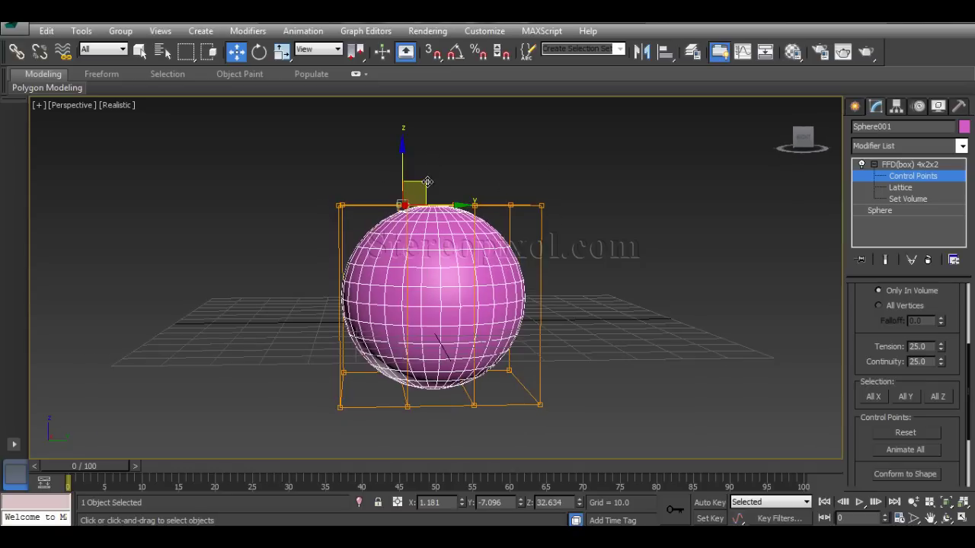
pyautogui.moveTo(422, 183); pyautogui.dragTo(415, 162)
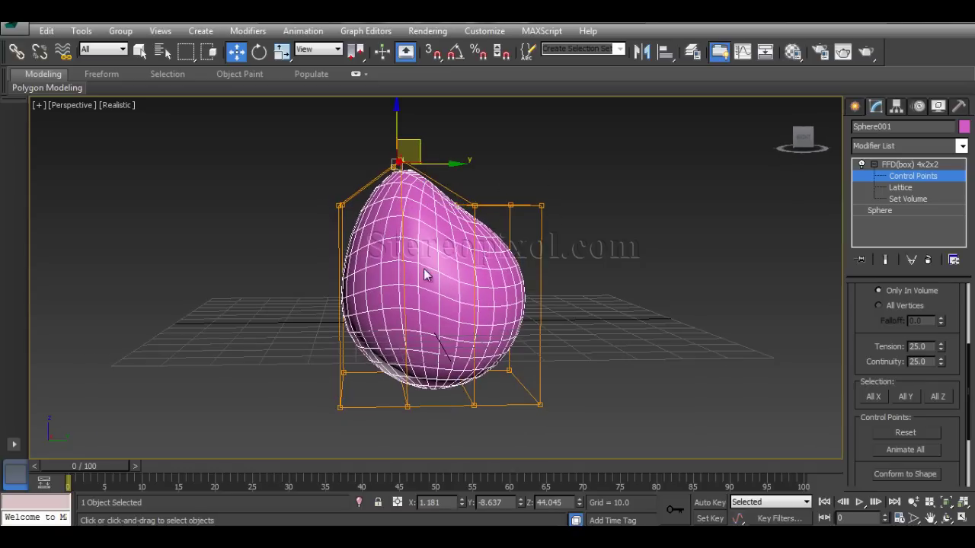
pyautogui.hotkey('ctrl', 'z')
pyautogui.keyDown('alt'); pyautogui.moveTo(521, 257); pyautogui.dragTo(550, 244, button='middle'); pyautogui.keyUp('alt')
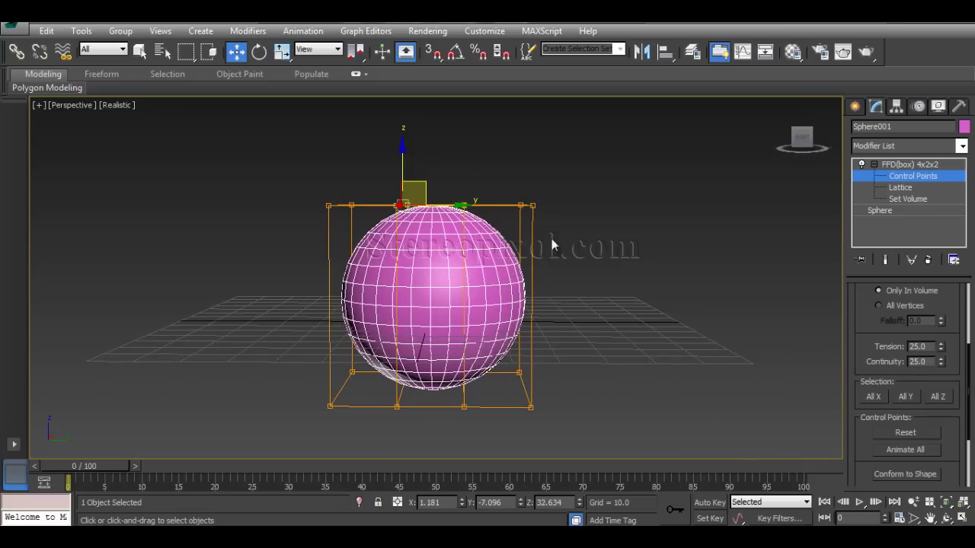
# Move the upper control points at the lattice's positive Y end outward to about Y 45.6 and Z 33.3.
pyautogui.moveTo(571, 240); pyautogui.dragTo(513, 183)
pyautogui.keyDown('alt'); pyautogui.moveTo(533, 251); pyautogui.dragTo(570, 285, button='middle'); pyautogui.keyUp('alt')
pyautogui.moveTo(549, 181); pyautogui.dragTo(616, 178)
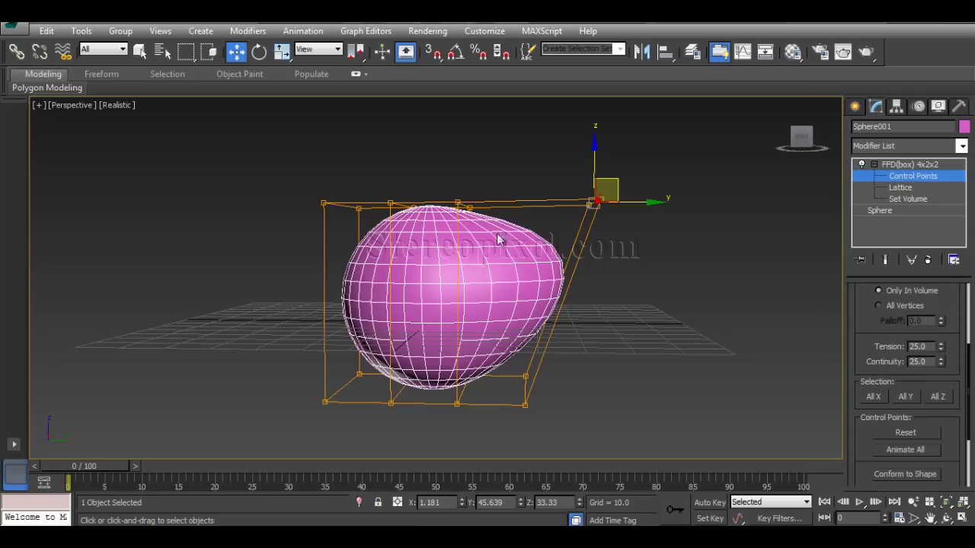
# Set the lattice's continuity to 0 and move the upper control points at the positive Y end to about Y 41 and Z 35.1.
pyautogui.keyDown('alt'); pyautogui.moveTo(417, 268); pyautogui.dragTo(426, 272, button='middle'); pyautogui.keyUp('alt')
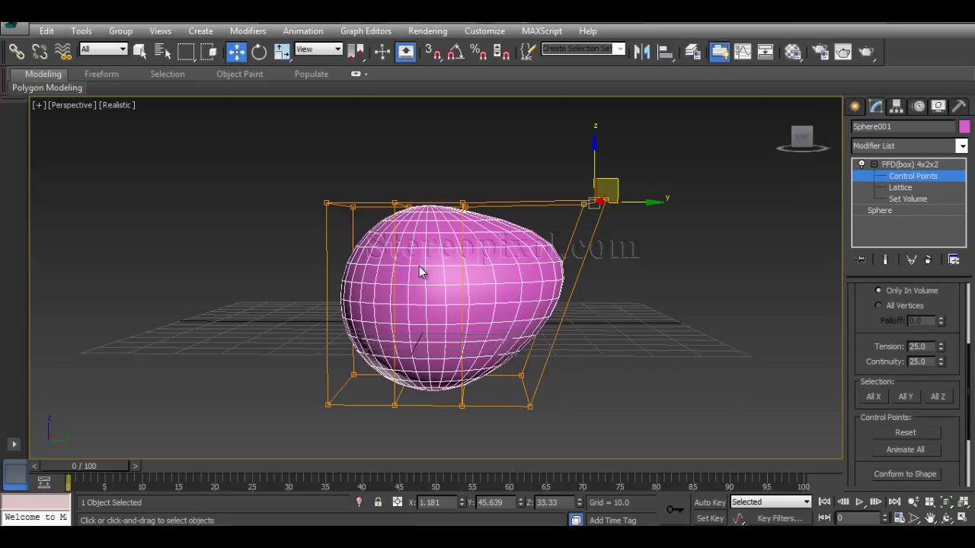
pyautogui.moveTo(617, 183); pyautogui.dragTo(553, 185)
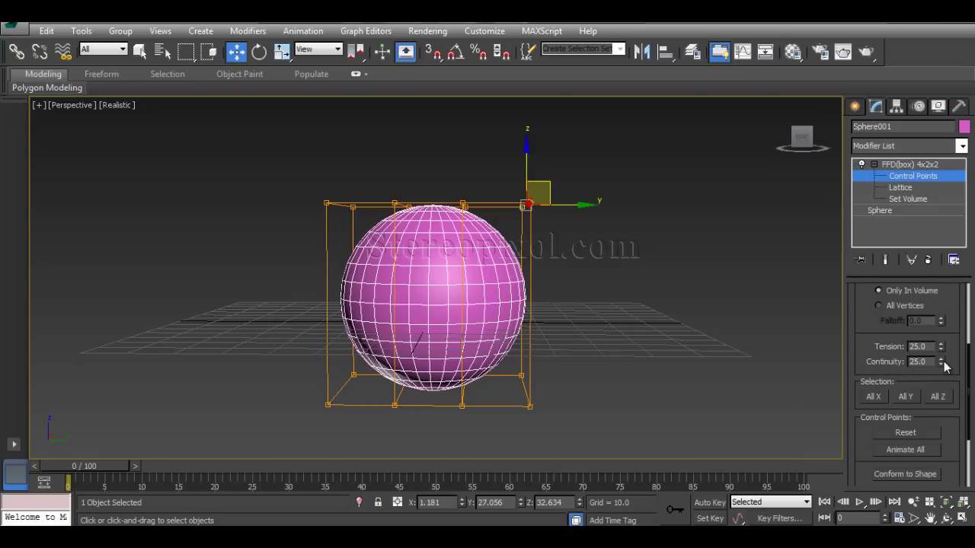
pyautogui.moveTo(941, 366); pyautogui.dragTo(962, 275)
pyautogui.moveTo(548, 183); pyautogui.dragTo(547, 218)
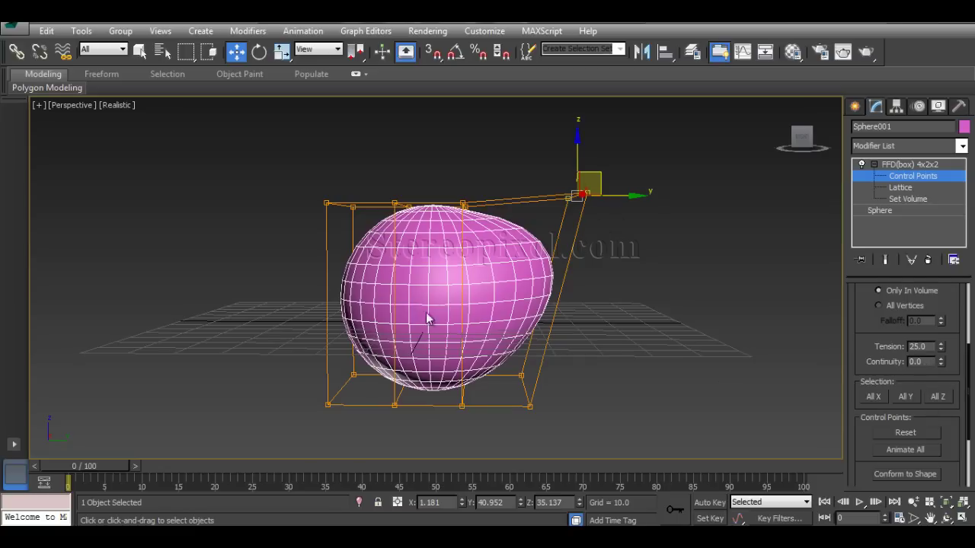
# Set the continuity to 50, try moving the upper end control points to about Y 31.9 and Z 34.1, and undo the move.
pyautogui.click(918, 362)
pyautogui.write('50')
pyautogui.press('Return')
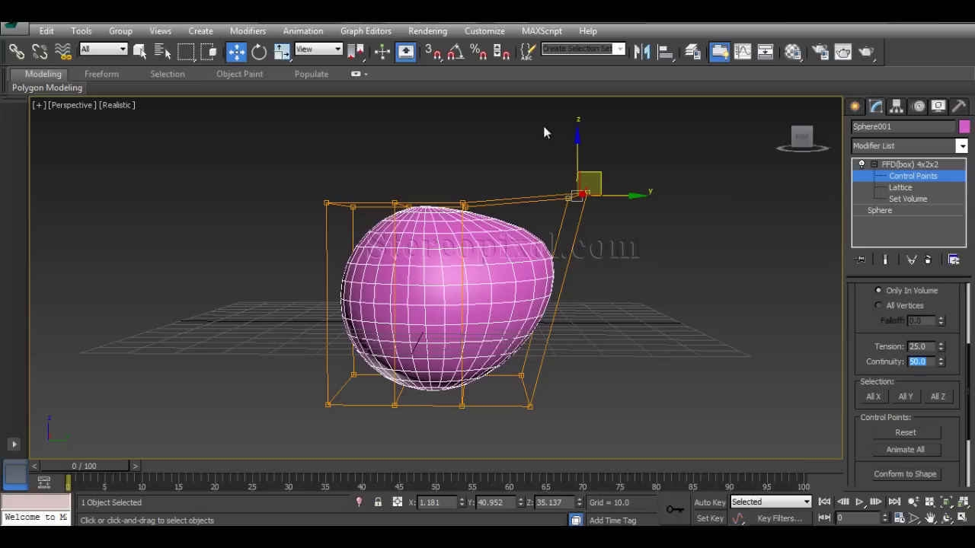
pyautogui.moveTo(598, 176); pyautogui.dragTo(538, 183)
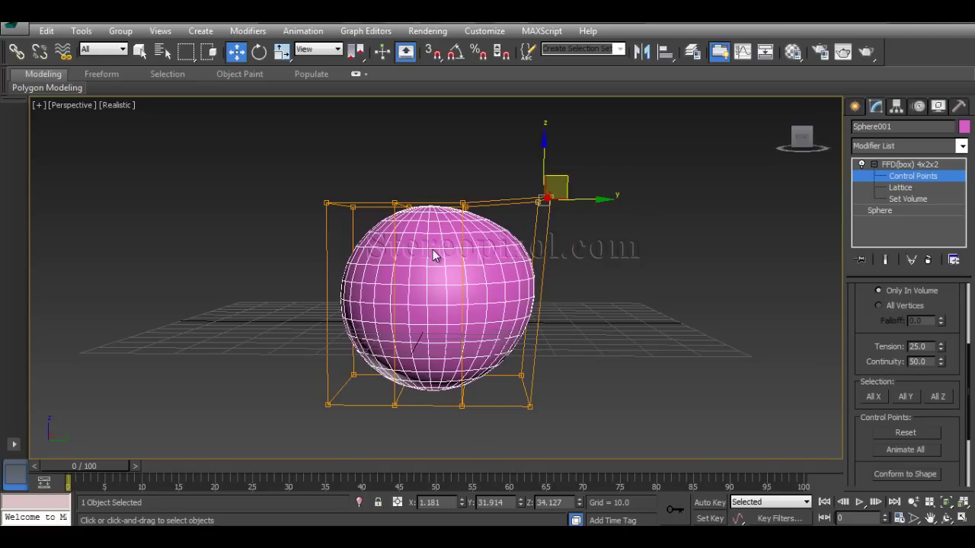
pyautogui.hotkey('ctrl', 'z')
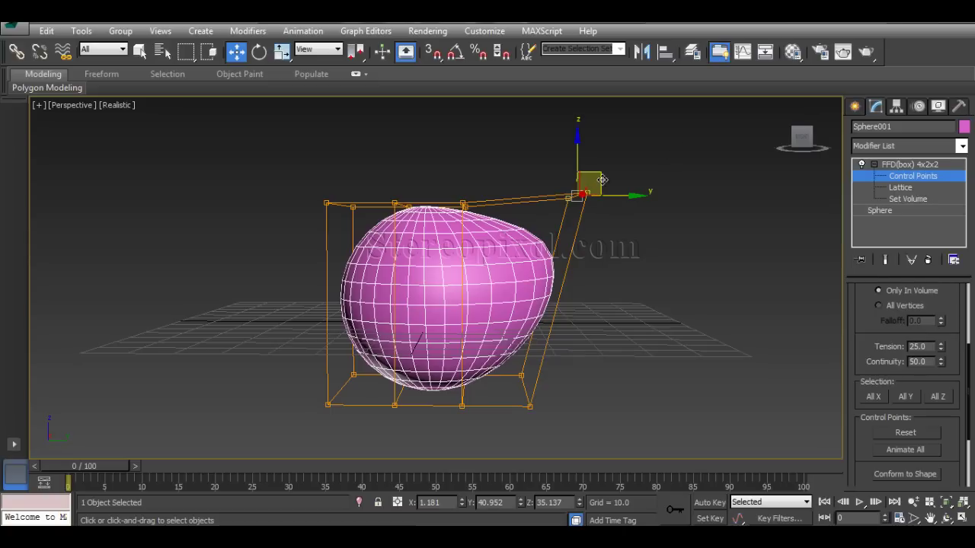
# Try lowering the upper end control points and moving the neighbouring upper row to about Y 16.5 and Z 33.8, and revert to continuity 25.
pyautogui.moveTo(588, 181); pyautogui.dragTo(521, 198)
pyautogui.click(466, 204)
pyautogui.rightClick(521, 198)
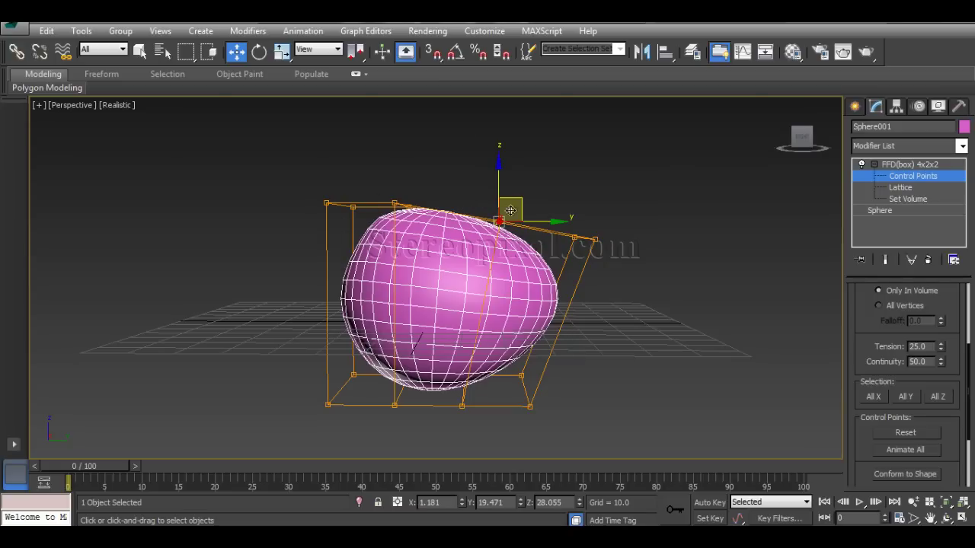
pyautogui.moveTo(512, 204); pyautogui.dragTo(510, 178)
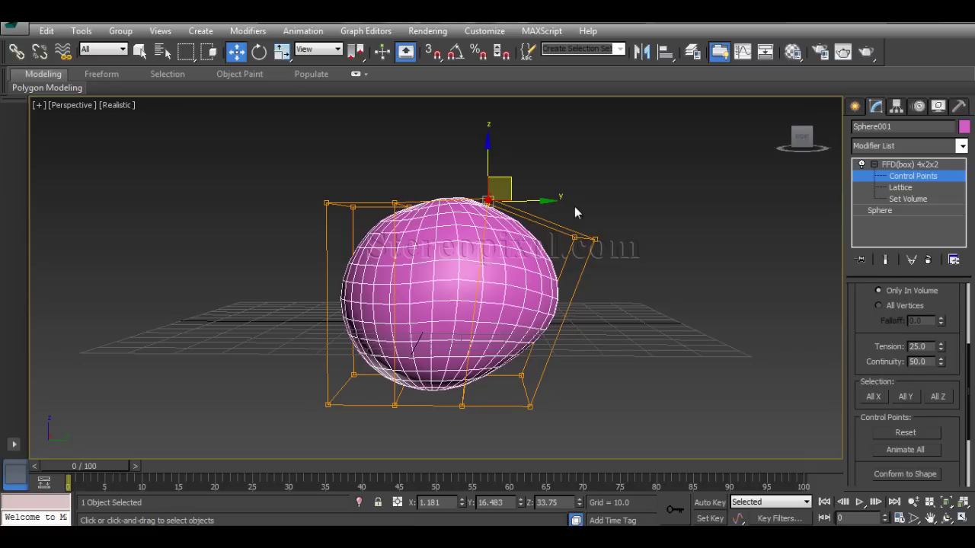
pyautogui.moveTo(579, 204); pyautogui.dragTo(624, 221)
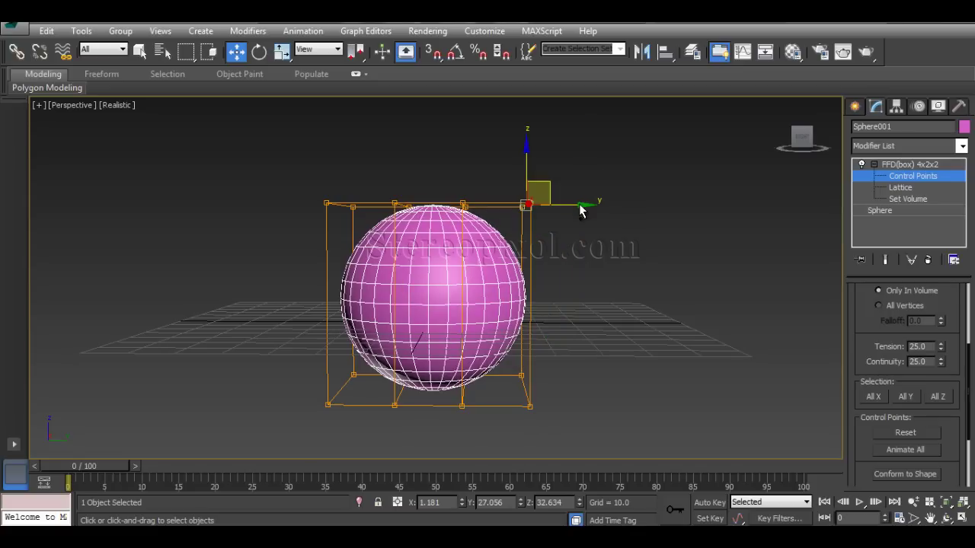
pyautogui.click(718, 286)
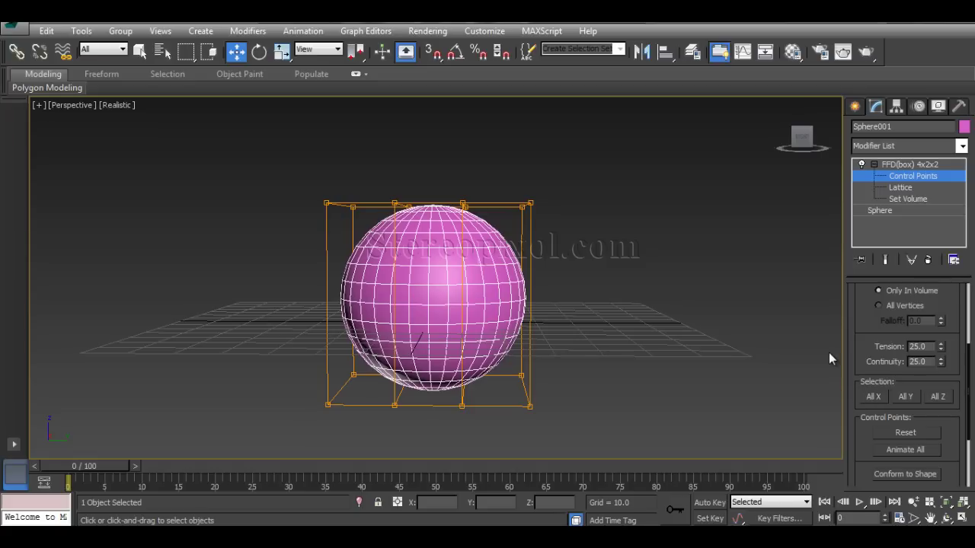
# Turn on All X selection, select the row of upper control points at the lattice's positive Y end, and clear the selection.
pyautogui.moveTo(855, 366); pyautogui.dragTo(863, 316)
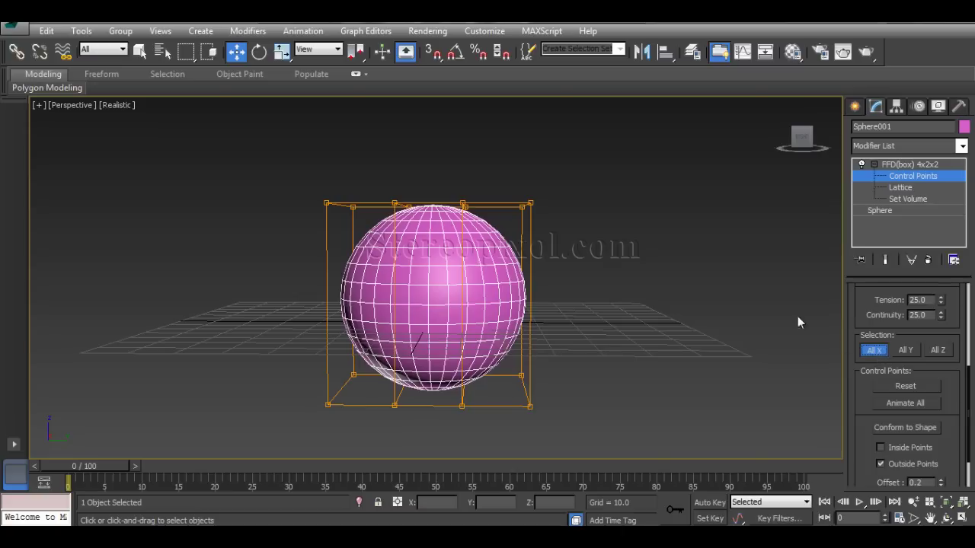
pyautogui.keyDown('alt'); pyautogui.moveTo(667, 262); pyautogui.dragTo(632, 285, button='middle'); pyautogui.keyUp('alt')
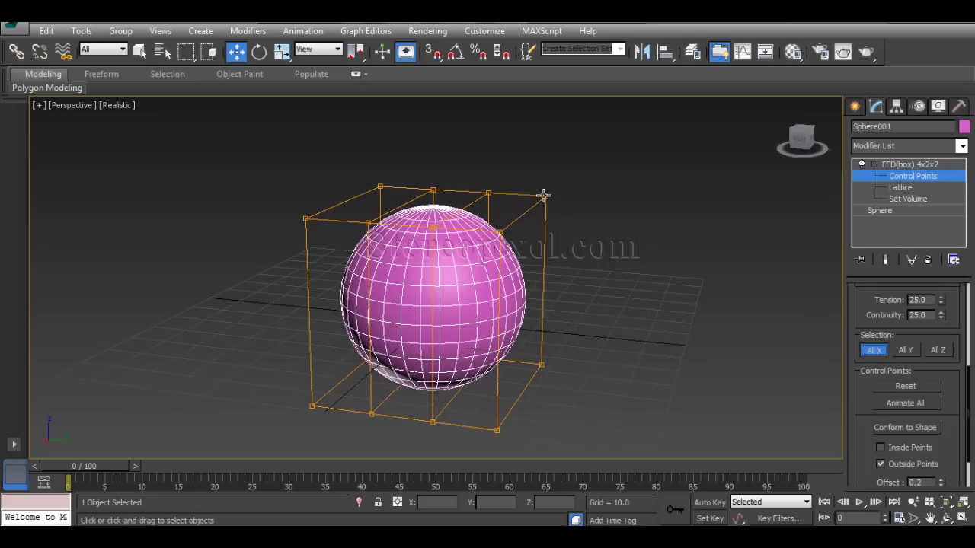
pyautogui.click(544, 195)
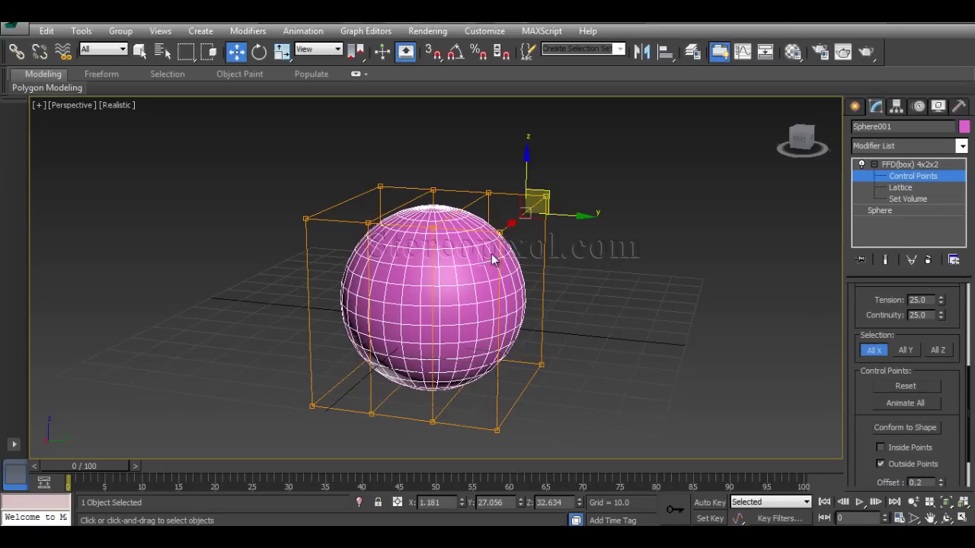
pyautogui.keyDown('alt'); pyautogui.moveTo(549, 266); pyautogui.dragTo(531, 321, button='middle'); pyautogui.keyUp('alt')
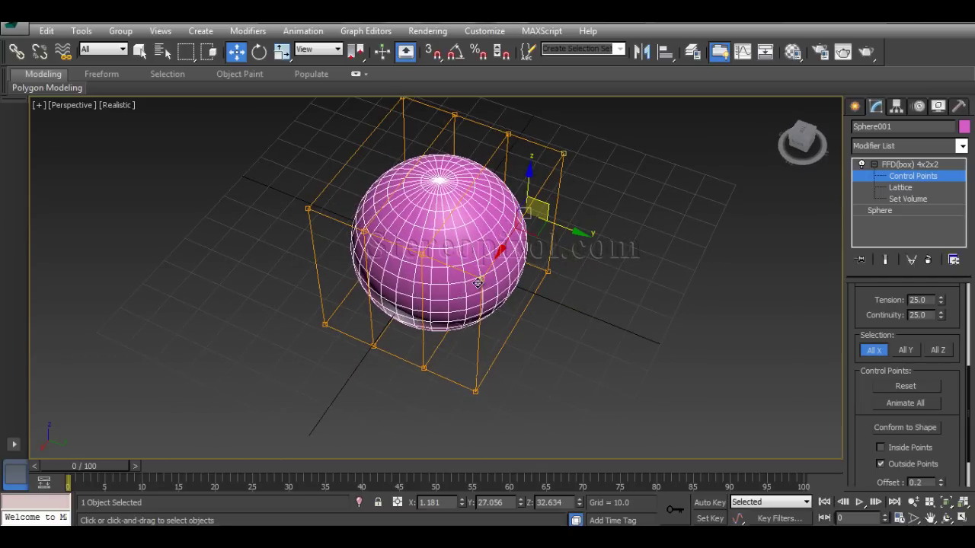
pyautogui.keyDown('alt'); pyautogui.moveTo(533, 281); pyautogui.dragTo(582, 250, button='middle'); pyautogui.keyUp('alt')
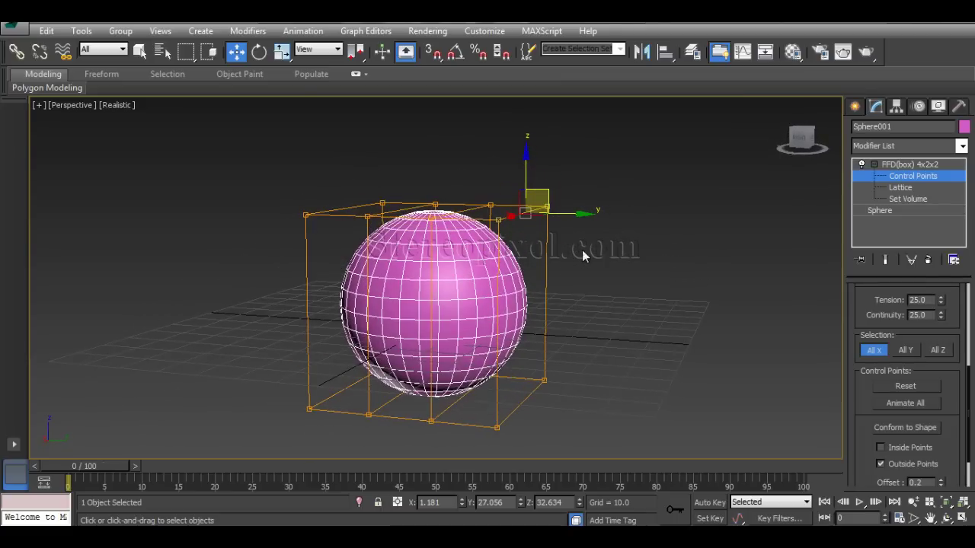
pyautogui.click(582, 250)
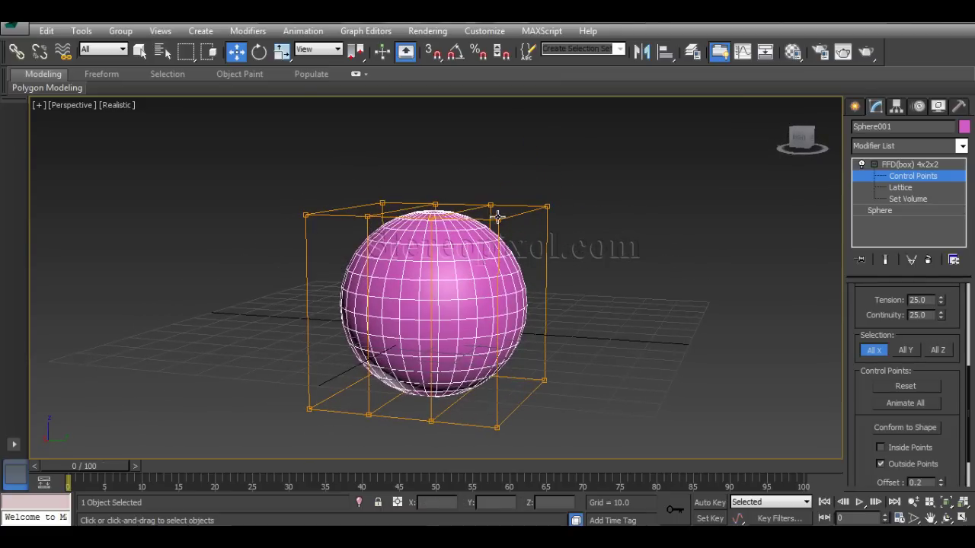
pyautogui.keyDown('alt'); pyautogui.moveTo(601, 256); pyautogui.dragTo(331, 267, button='middle'); pyautogui.keyUp('alt')
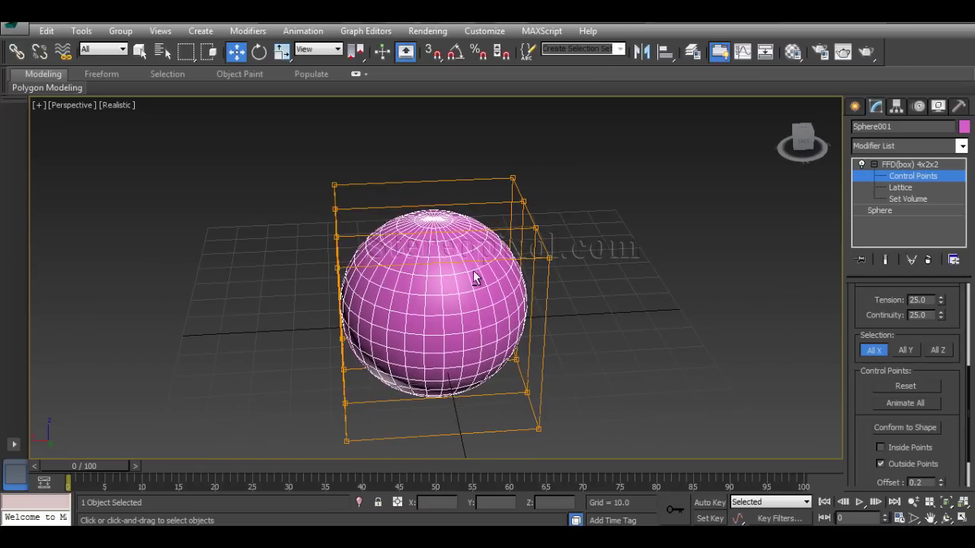
pyautogui.keyDown('alt'); pyautogui.moveTo(472, 276); pyautogui.dragTo(589, 242, button='middle'); pyautogui.keyUp('alt')
pyautogui.moveTo(534, 318)
pyautogui.keyDown('alt'); pyautogui.mouseDown(button='middle')
pyautogui.moveTo(574, 312)
pyautogui.moveTo(516, 319)
pyautogui.moveTo(538, 309)
pyautogui.mouseUp(button='middle'); pyautogui.keyUp('alt')
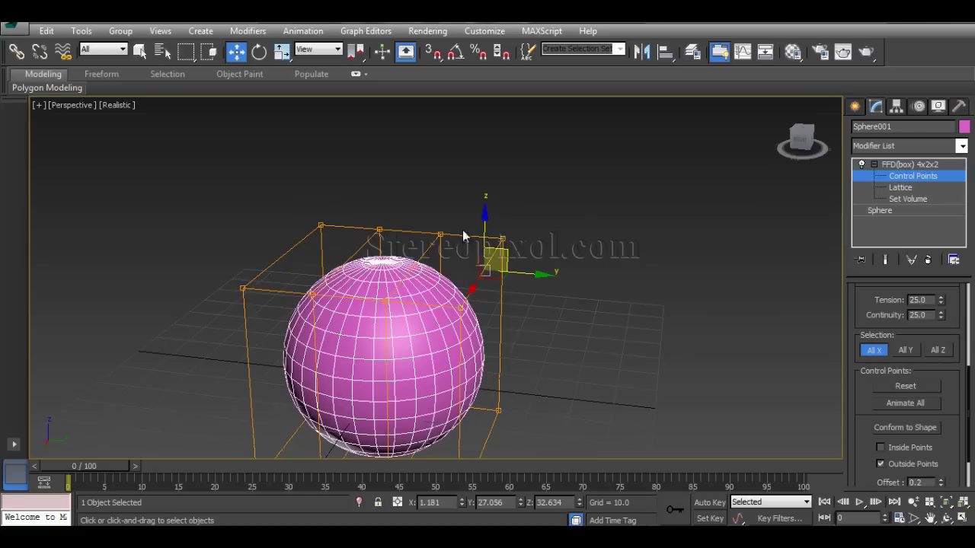
pyautogui.click(579, 228)
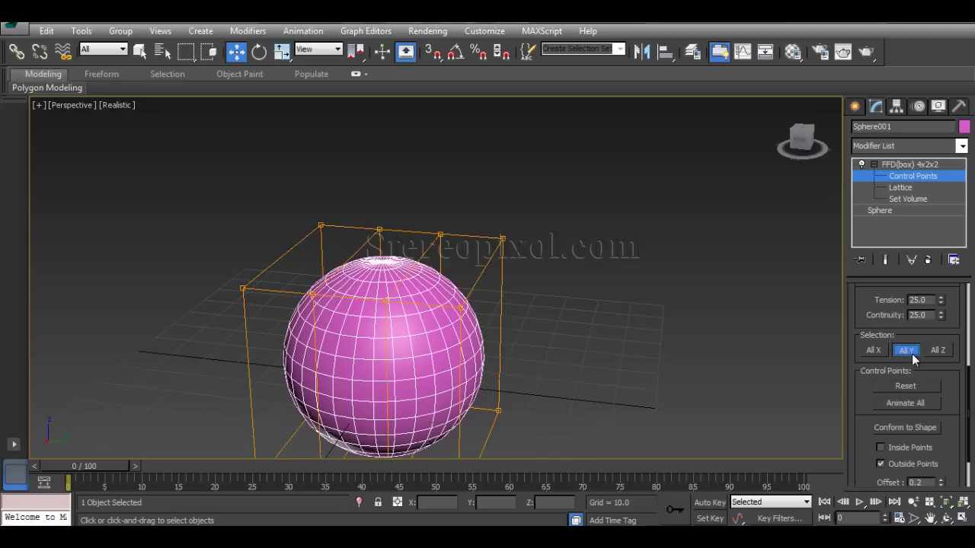
# Use All Y selection to select the row of upper control points on the negative X side, and switch it off again.
pyautogui.click(499, 239)
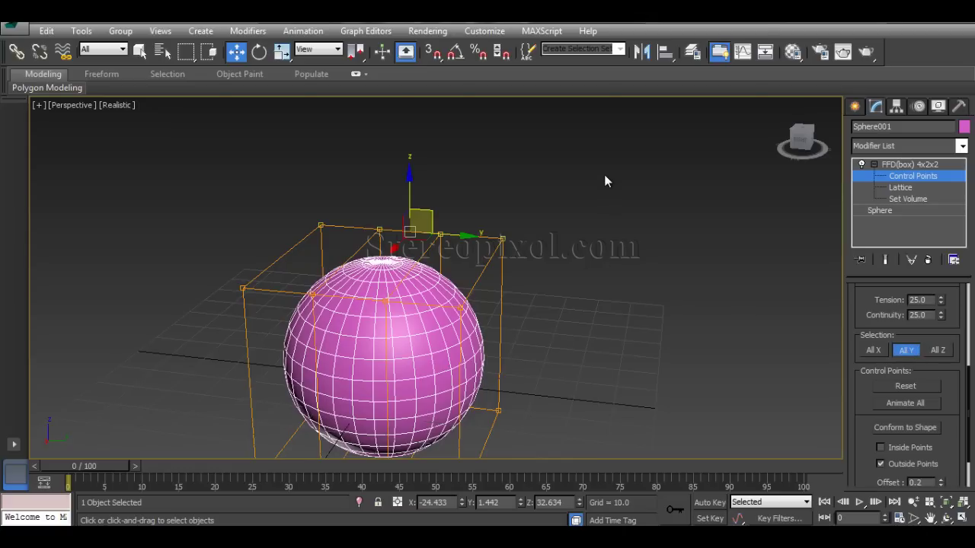
pyautogui.keyDown('alt'); pyautogui.moveTo(500, 247); pyautogui.dragTo(556, 263, button='middle'); pyautogui.keyUp('alt')
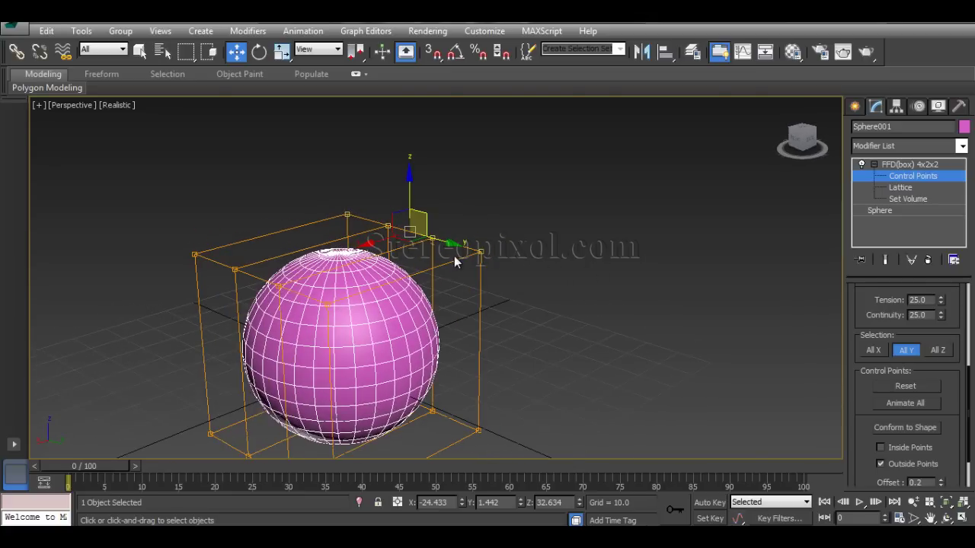
pyautogui.click(561, 346)
pyautogui.moveTo(562, 346); pyautogui.dragTo(581, 318, button='middle')
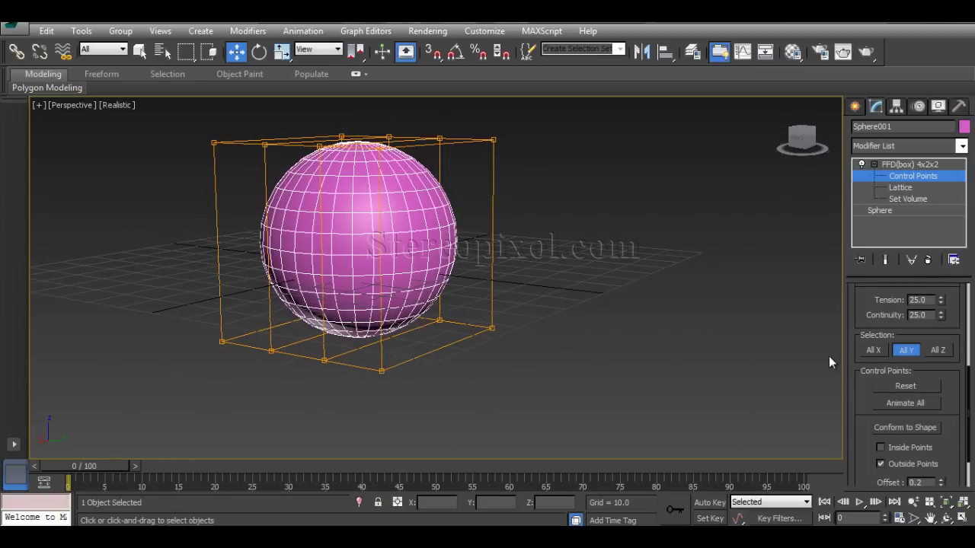
pyautogui.click(905, 349)
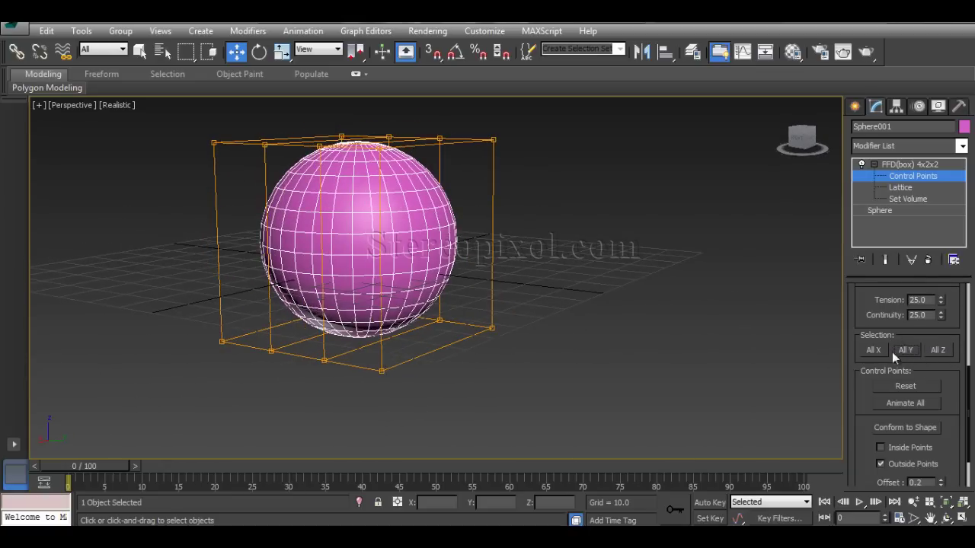
# Use All Z selection to select the vertical pair of control points at the positive X, positive Y corner, and switch it off.
pyautogui.click(937, 350)
pyautogui.keyDown('alt'); pyautogui.moveTo(516, 343); pyautogui.dragTo(511, 355, button='middle'); pyautogui.keyUp('alt')
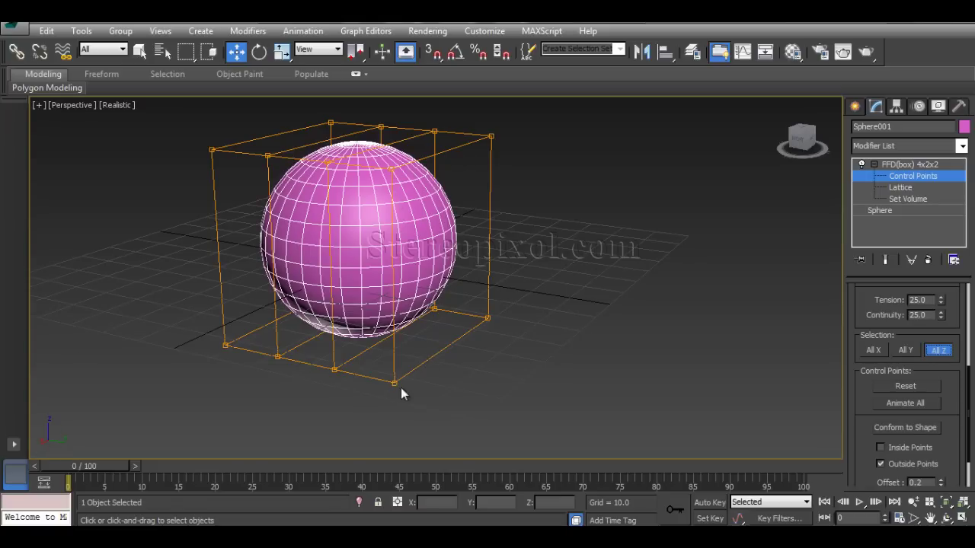
pyautogui.moveTo(402, 393); pyautogui.dragTo(374, 114)
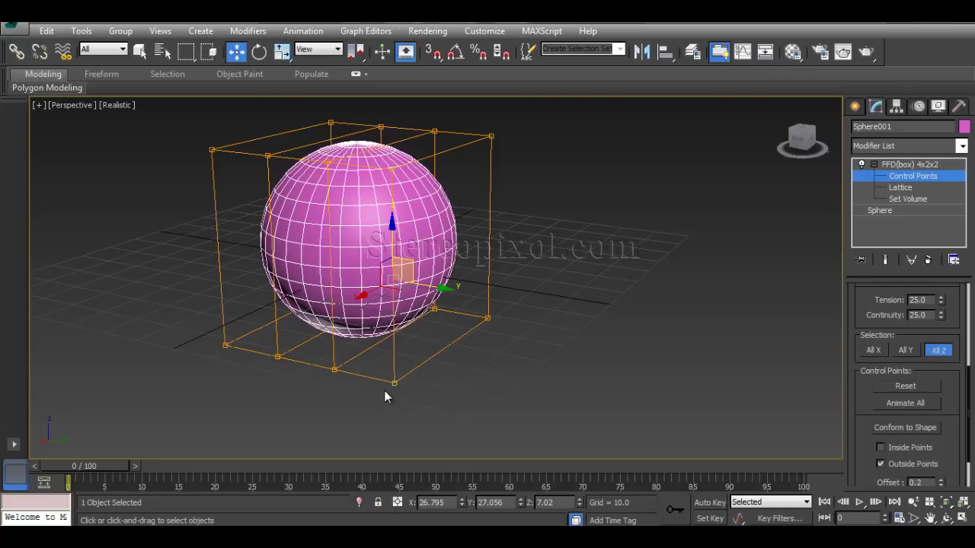
pyautogui.click(940, 351)
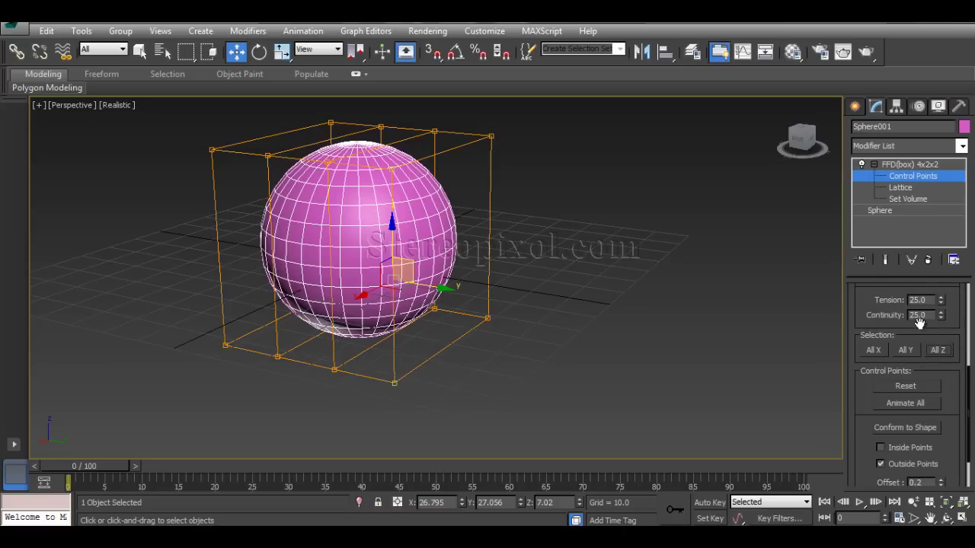
# Set the lattice's number of points to length 5, width 5 and height 5.
pyautogui.scroll(5, 965, 312)
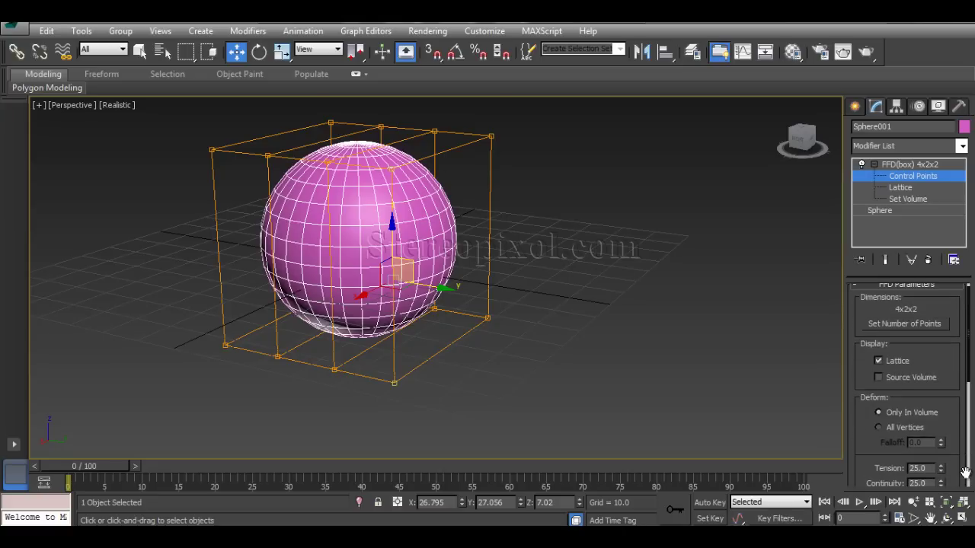
pyautogui.click(907, 331)
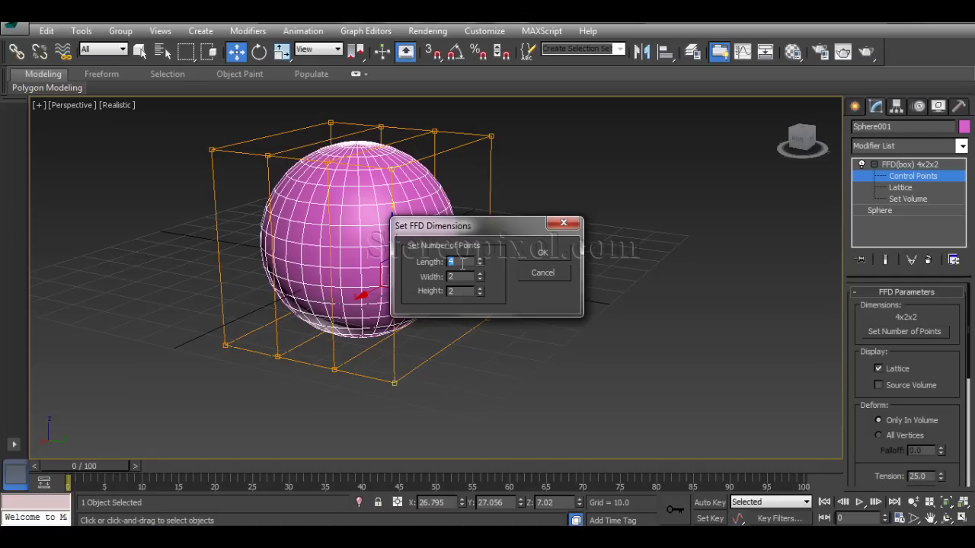
pyautogui.write('5')
pyautogui.press('Tab')
pyautogui.write('5')
pyautogui.press('Tab')
pyautogui.write('5')
pyautogui.press('Return')
pyautogui.click(556, 252)
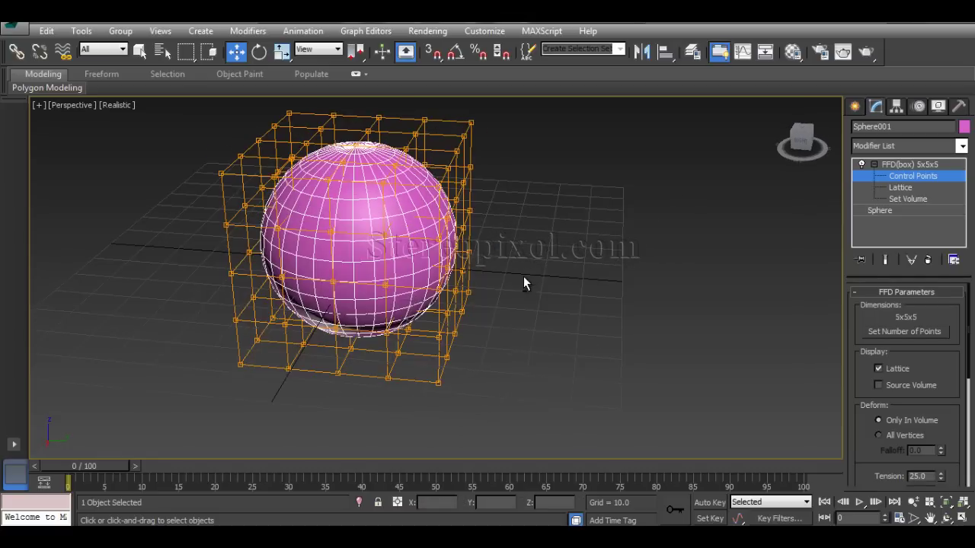
pyautogui.keyDown('alt'); pyautogui.moveTo(524, 284); pyautogui.dragTo(502, 283, button='middle'); pyautogui.keyUp('alt')
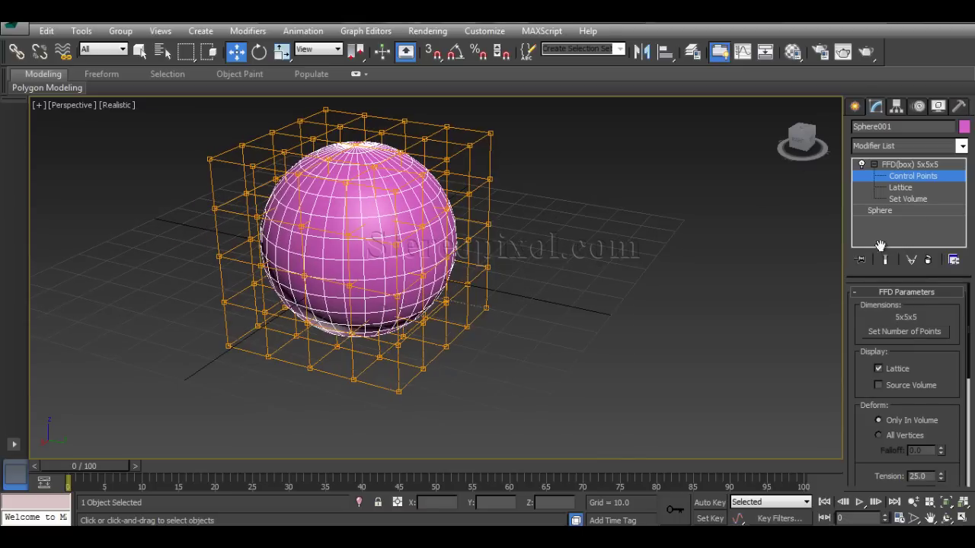
# Use All Z selection to select the inner vertical column of control points at about X -11.6, Y 14.2, and switch it off.
pyautogui.scroll(-5, 853, 402)
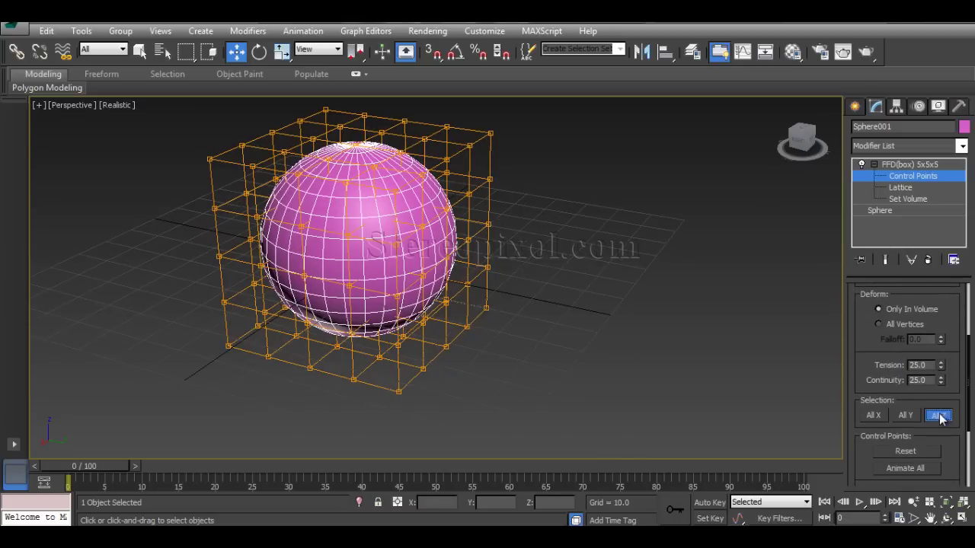
pyautogui.click(938, 416)
pyautogui.keyDown('alt'); pyautogui.moveTo(581, 196); pyautogui.dragTo(555, 231, button='middle'); pyautogui.keyUp('alt')
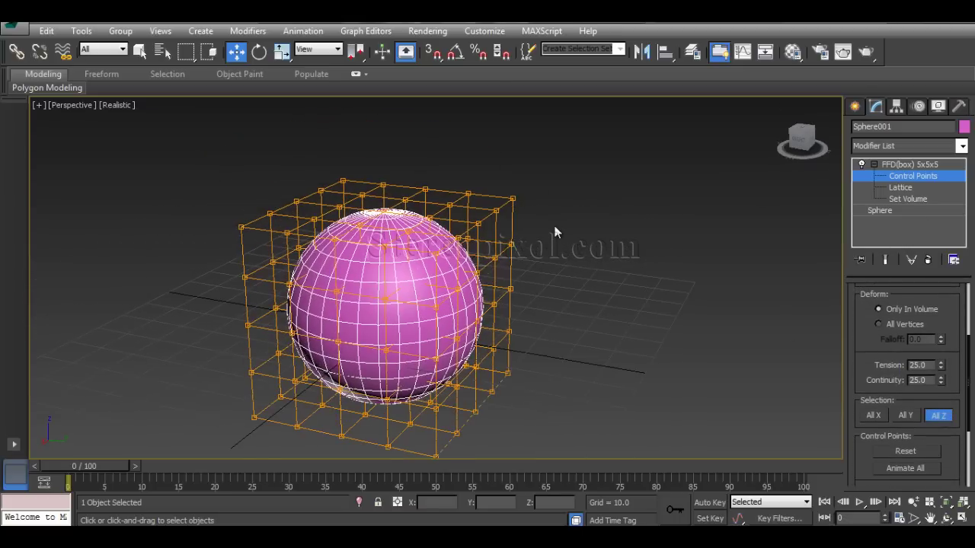
pyautogui.click(450, 205)
pyautogui.keyDown('alt'); pyautogui.moveTo(457, 229); pyautogui.dragTo(450, 259, button='middle'); pyautogui.keyUp('alt')
pyautogui.moveTo(449, 259); pyautogui.dragTo(459, 308)
pyautogui.scroll(3, 460, 308)
pyautogui.hotkey('ctrl', 'z')
pyautogui.keyDown('alt'); pyautogui.moveTo(461, 306); pyautogui.dragTo(559, 328, button='middle'); pyautogui.keyUp('alt')
pyautogui.scroll(-3, 549, 295)
pyautogui.click(938, 415)
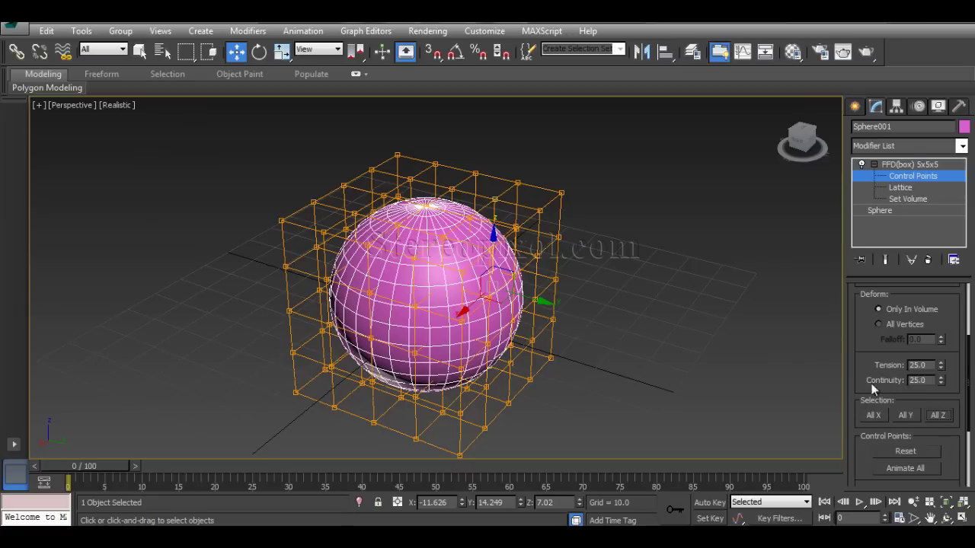
# Examine the Conform to Shape settings for inside points, outside points and offset.
pyautogui.scroll(-5, 871, 383)
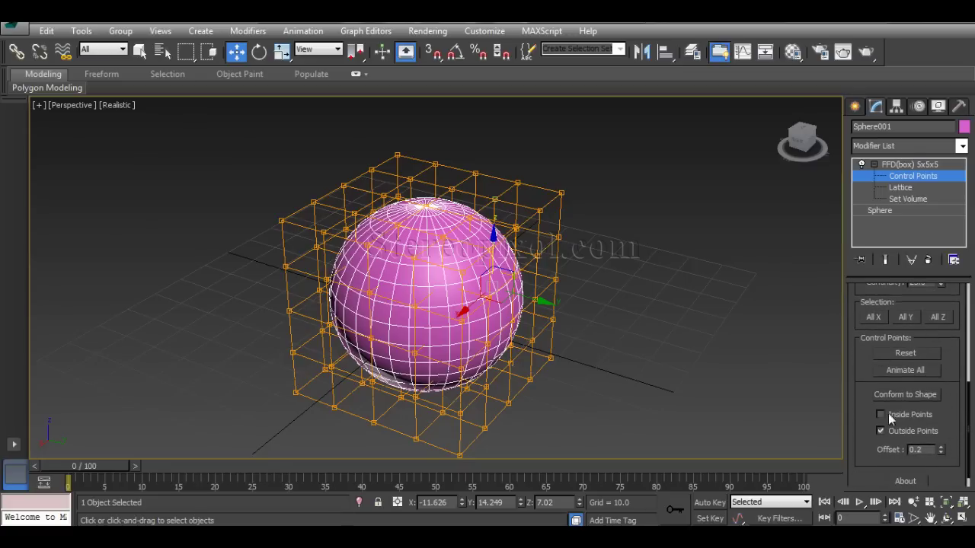
pyautogui.moveTo(848, 388); pyautogui.dragTo(848, 348)
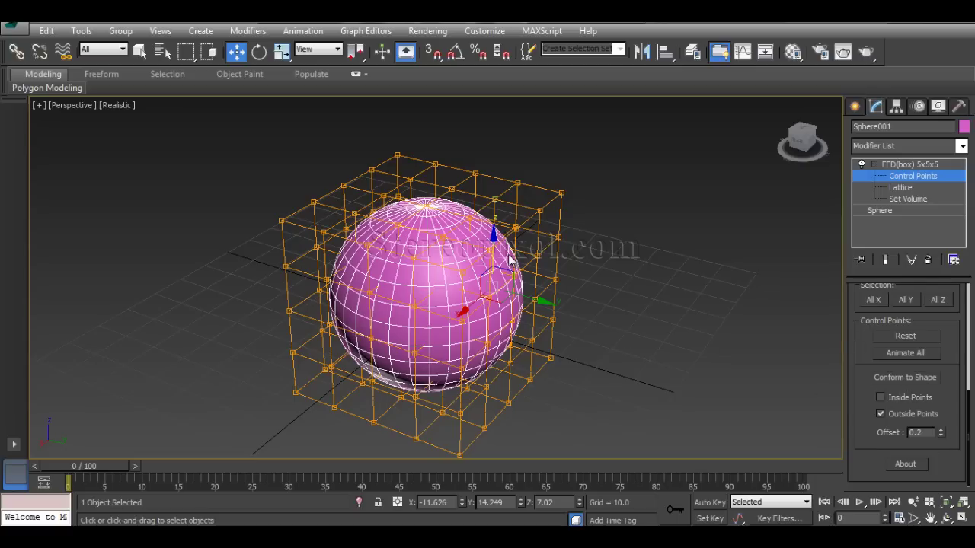
# Conform the outside control points to the sphere's shape, and repeat the conform with an offset of 0.01.
pyautogui.click(903, 378)
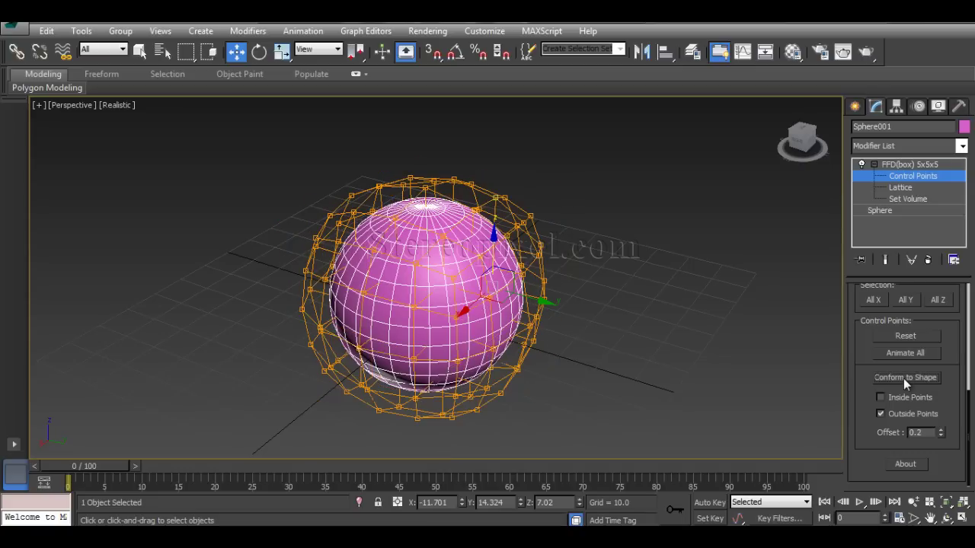
pyautogui.doubleClick(917, 432)
pyautogui.write('.01')
pyautogui.press('Return')
pyautogui.click(901, 377)
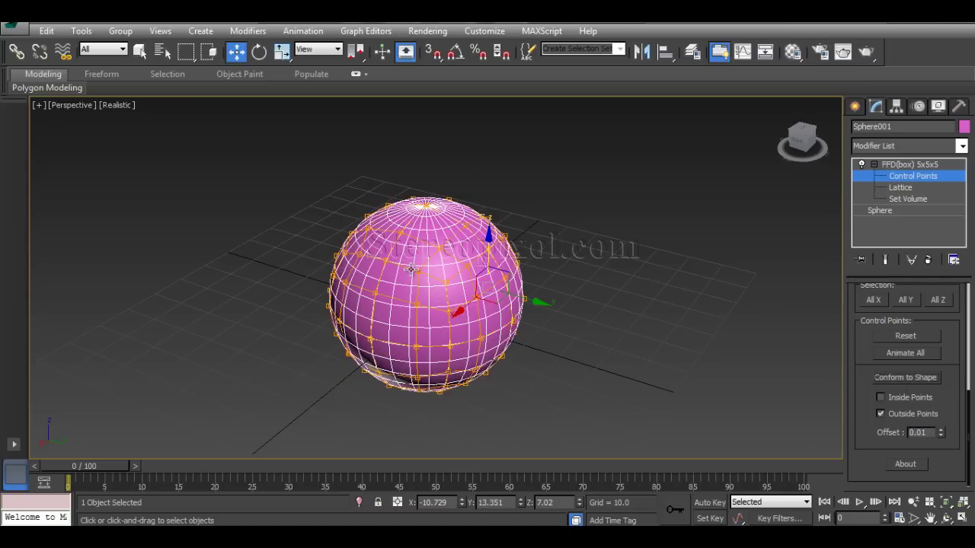
pyautogui.keyDown('alt'); pyautogui.moveTo(576, 326); pyautogui.dragTo(523, 308, button='middle'); pyautogui.keyUp('alt')
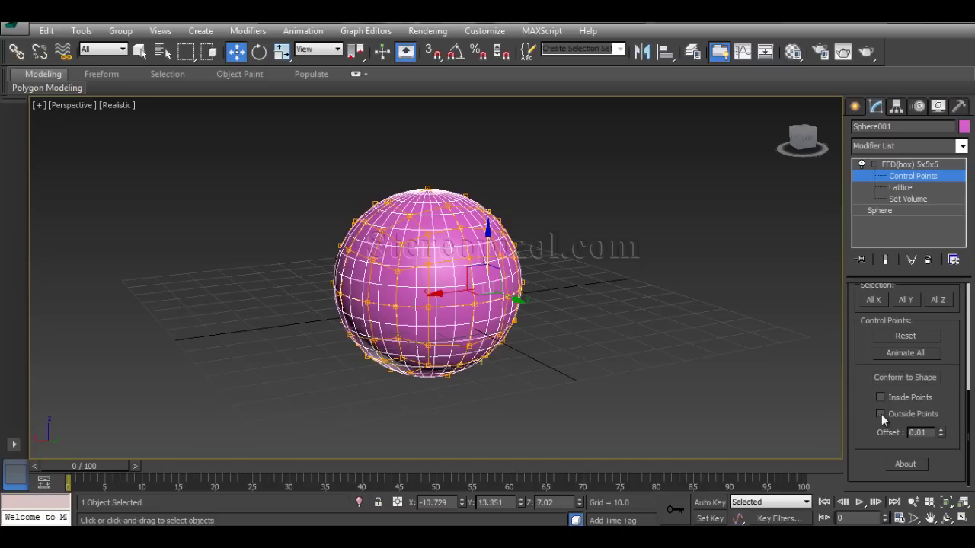
# Reset the lattice's control points and remove the FFD(box) modifier from the sphere.
pyautogui.click(891, 338)
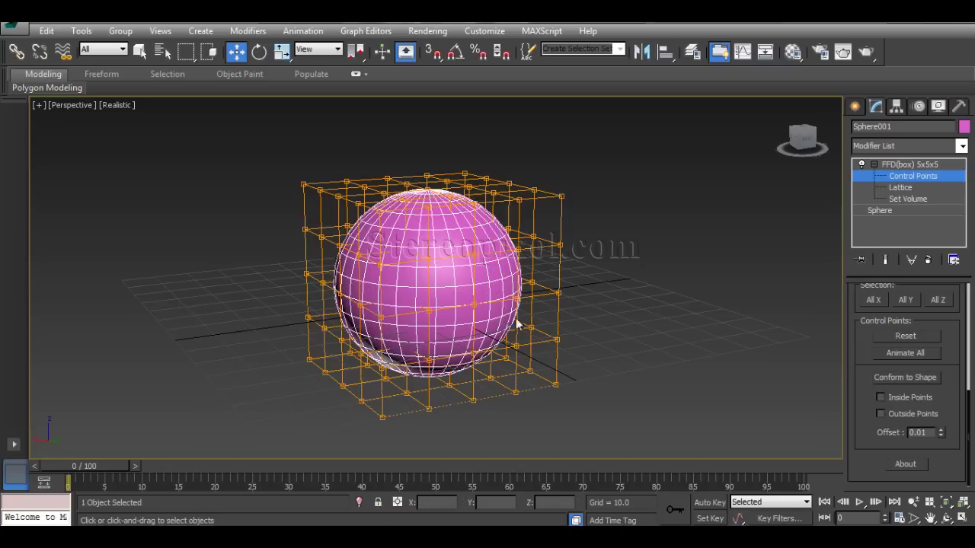
pyautogui.keyDown('alt'); pyautogui.moveTo(358, 327); pyautogui.dragTo(523, 365, button='middle'); pyautogui.keyUp('alt')
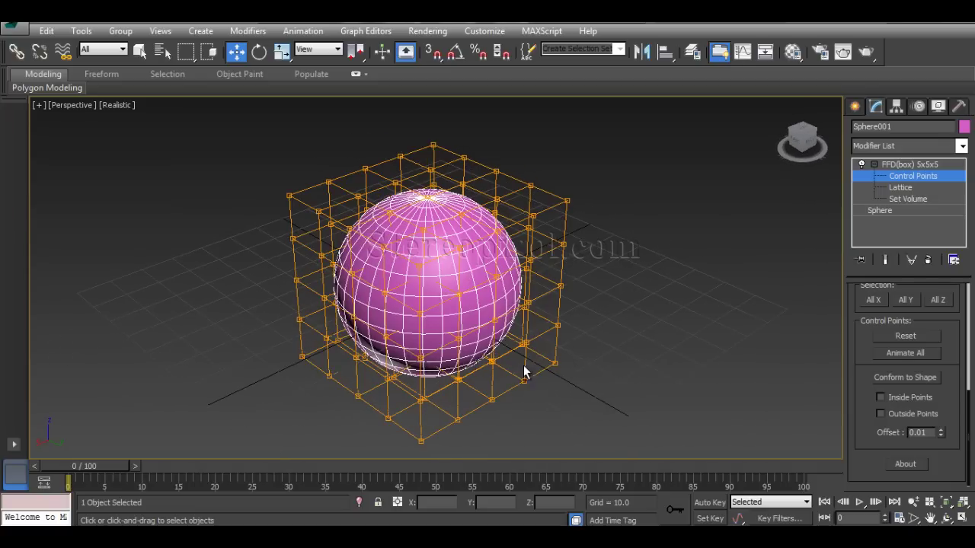
pyautogui.click(931, 268)
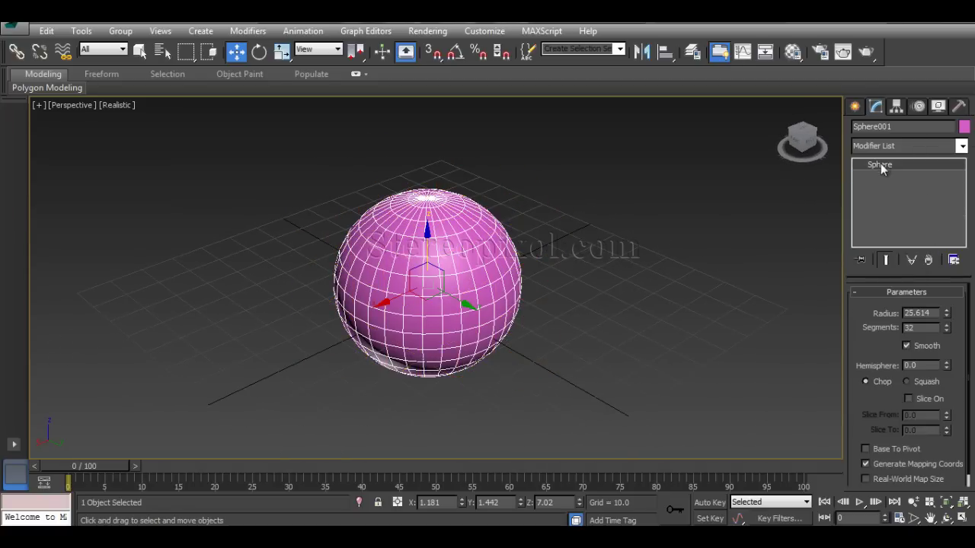
# Apply an FFD(cyl) modifier to the sphere.
pyautogui.click(905, 143)
pyautogui.press('f')
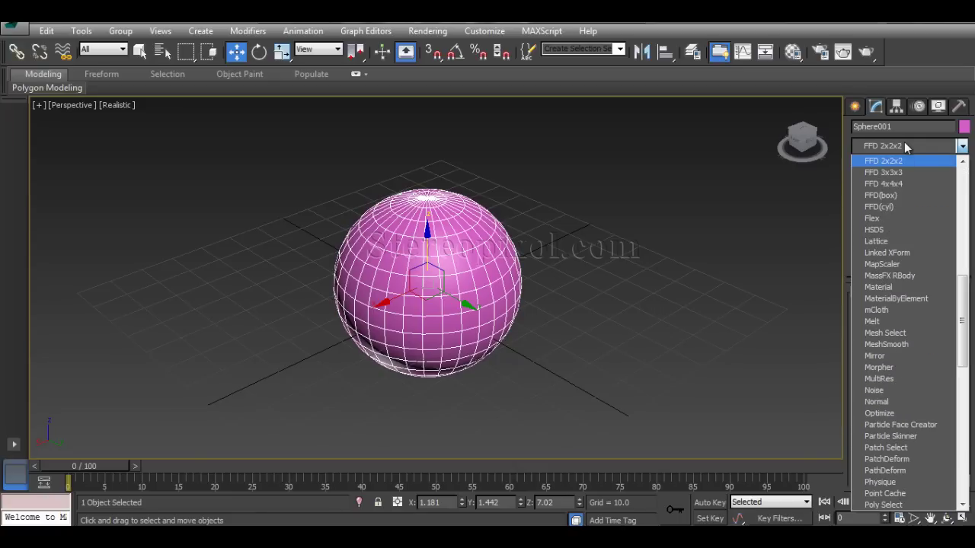
pyautogui.click(905, 209)
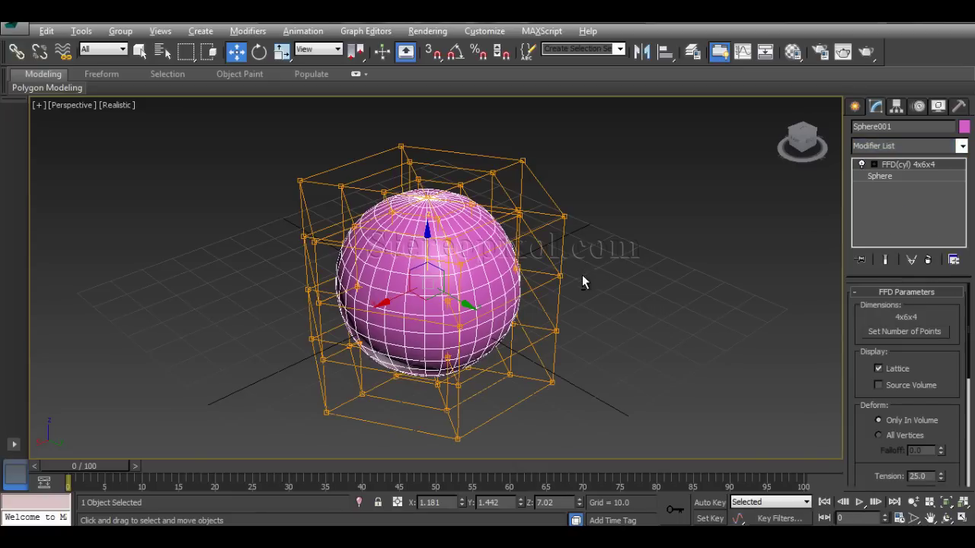
# Examine the cylindrical lattice around the sphere from several angles, together with the FFD(cyl) parameters.
pyautogui.keyDown('alt'); pyautogui.moveTo(581, 279); pyautogui.dragTo(614, 283, button='middle'); pyautogui.keyUp('alt')
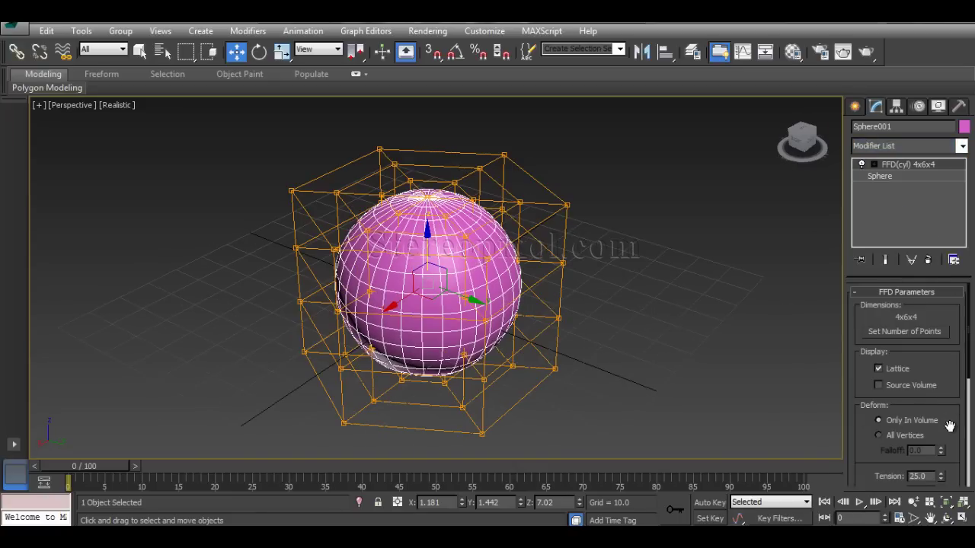
pyautogui.moveTo(949, 427); pyautogui.dragTo(968, 474)
pyautogui.keyDown('alt'); pyautogui.moveTo(653, 313); pyautogui.dragTo(621, 311, button='middle'); pyautogui.keyUp('alt')
pyautogui.moveTo(871, 435); pyautogui.dragTo(864, 457)
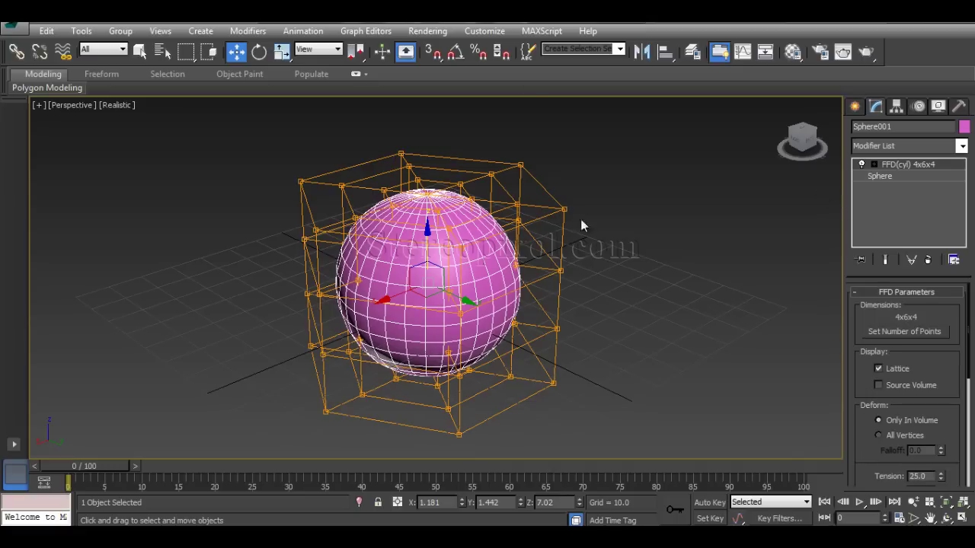
pyautogui.keyDown('alt'); pyautogui.moveTo(617, 295); pyautogui.dragTo(563, 264, button='middle'); pyautogui.keyUp('alt')
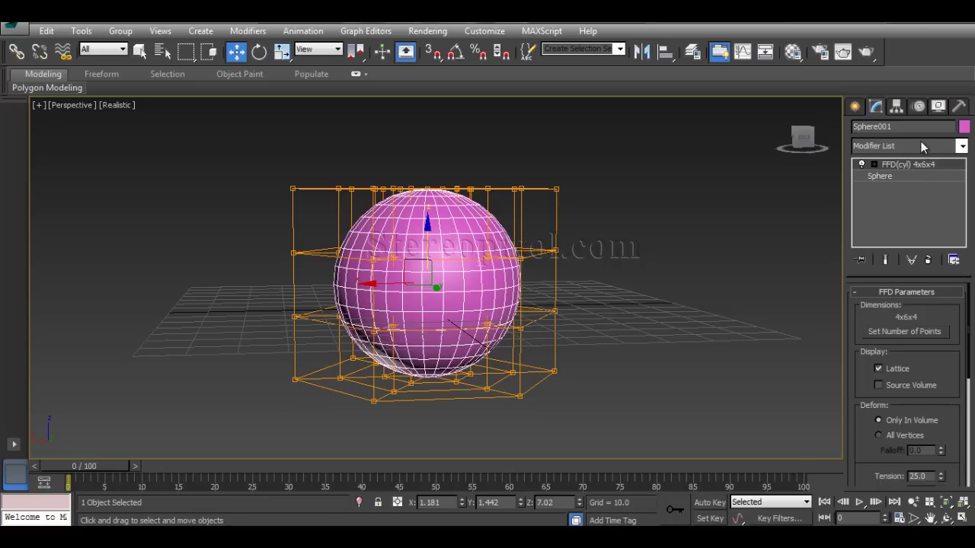
# Review the available FFD modifier types without adding another one, and deselect the sphere.
pyautogui.click(921, 144)
pyautogui.scroll(-1, 921, 141)
pyautogui.press('f')
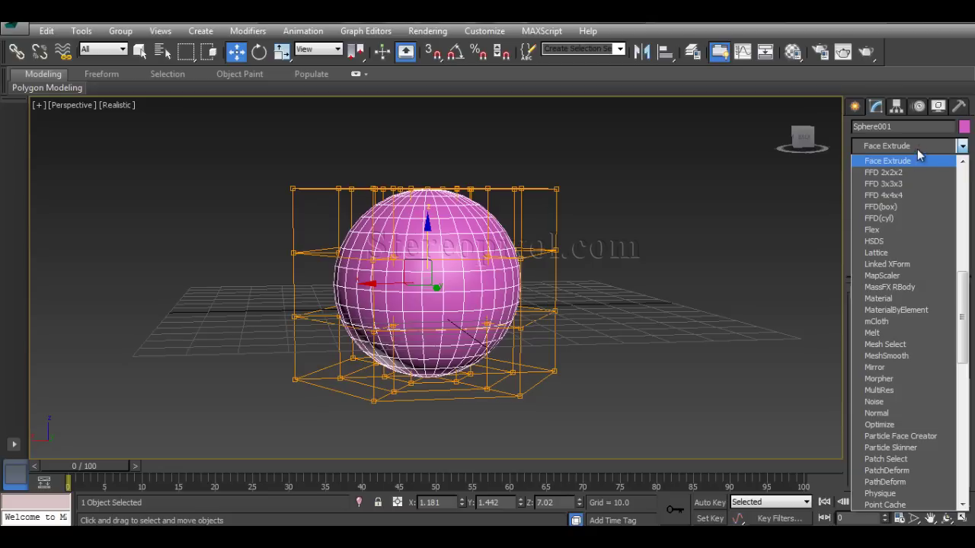
pyautogui.click(918, 146)
pyautogui.keyDown('alt'); pyautogui.moveTo(607, 205); pyautogui.dragTo(649, 302, button='middle'); pyautogui.keyUp('alt')
pyautogui.click(649, 302)
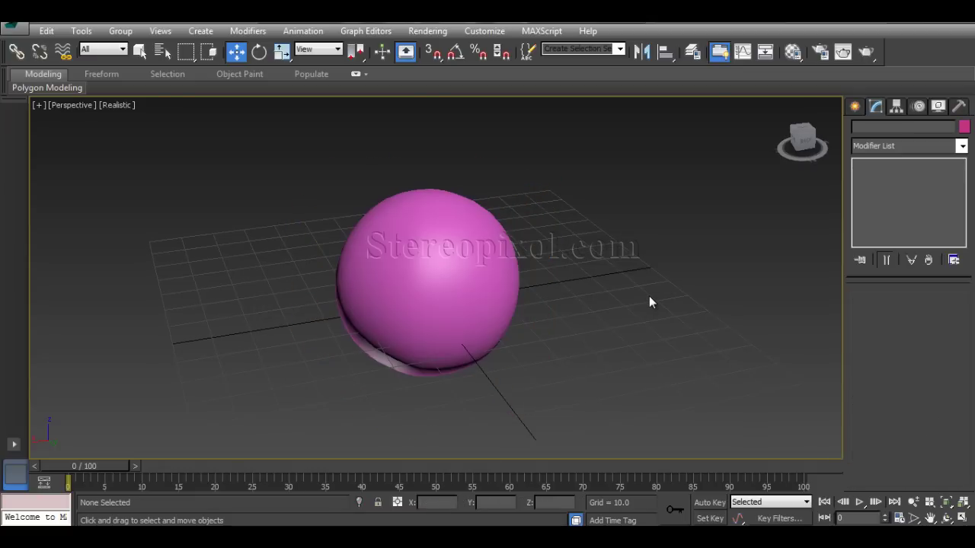